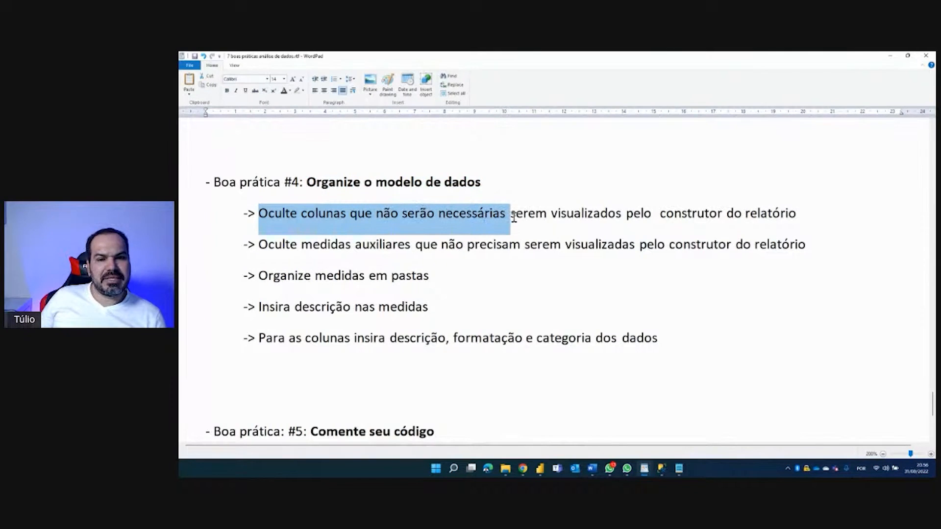
Highlight the line about hiding unneeded columns under "Boa prática #4: Organize o modelo de dados".
drag(513, 217, 562, 220)
drag(622, 219, 776, 223)
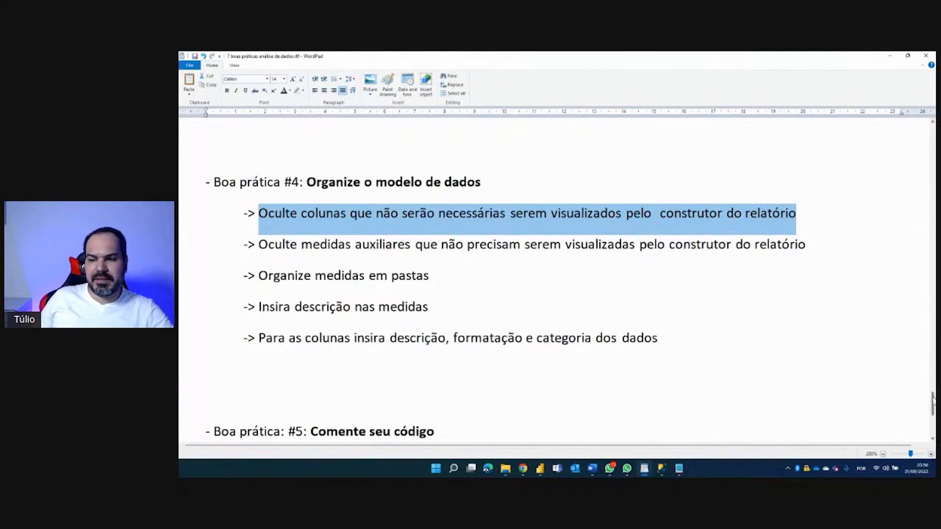
Circle the ETL and Data Warehouse stage, the data model and the dashboards on the data flow diagram, then clear the marks.
drag(933, 400, 934, 229)
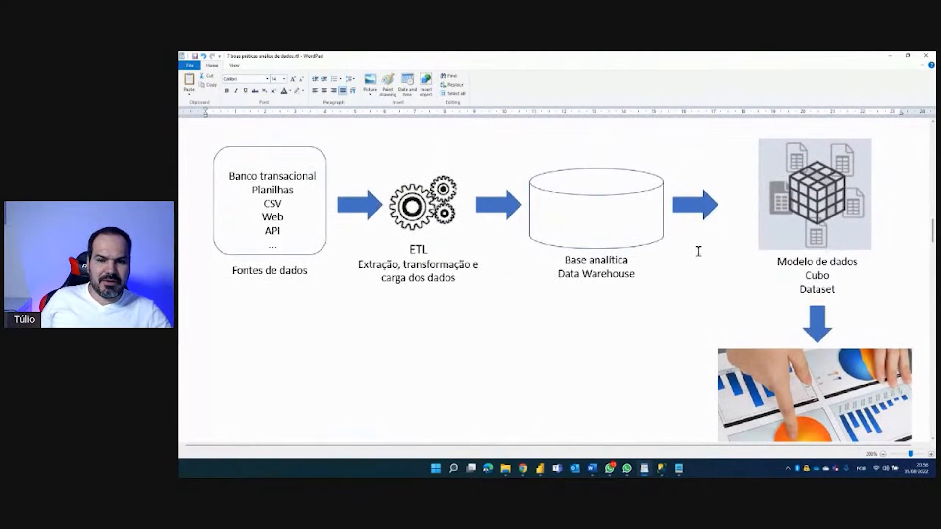
ctrl+scroll(699, 252, down, 3)
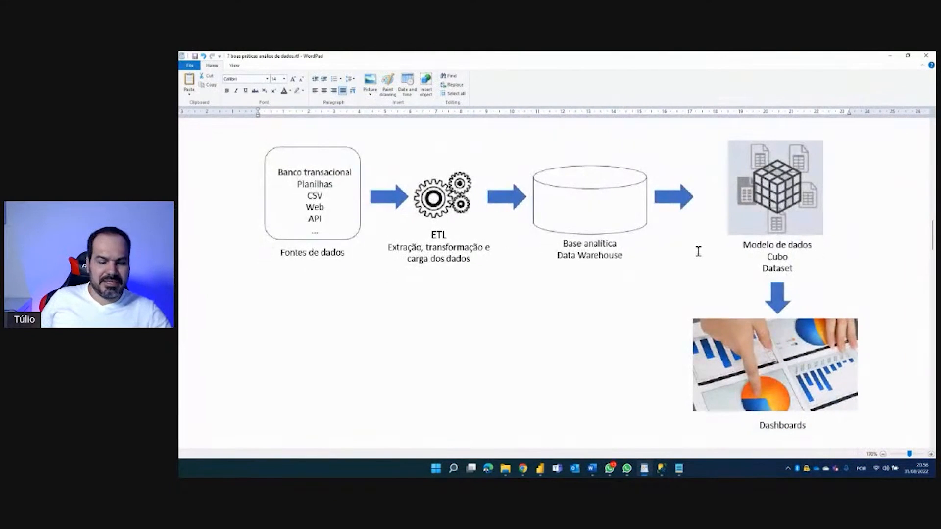
mouse_move(385, 159)
mouse_down()
mouse_move(441, 283)
mouse_move(652, 283)
mouse_move(685, 201)
mouse_move(461, 141)
mouse_move(395, 150)
mouse_up()
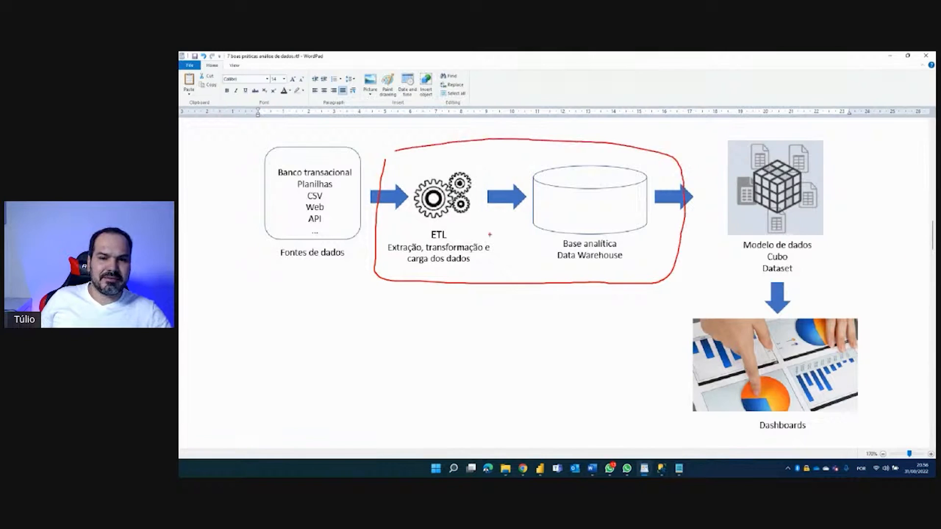
mouse_move(704, 138)
mouse_down()
mouse_move(698, 215)
mouse_move(836, 281)
mouse_move(867, 155)
mouse_move(708, 132)
mouse_up()
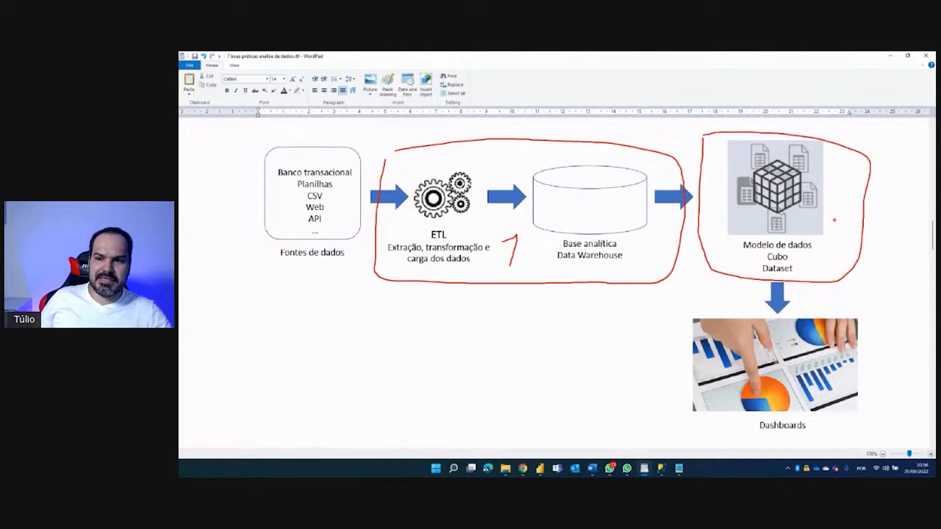
mouse_move(750, 304)
mouse_down()
mouse_move(694, 431)
mouse_move(880, 431)
mouse_move(786, 302)
mouse_up()
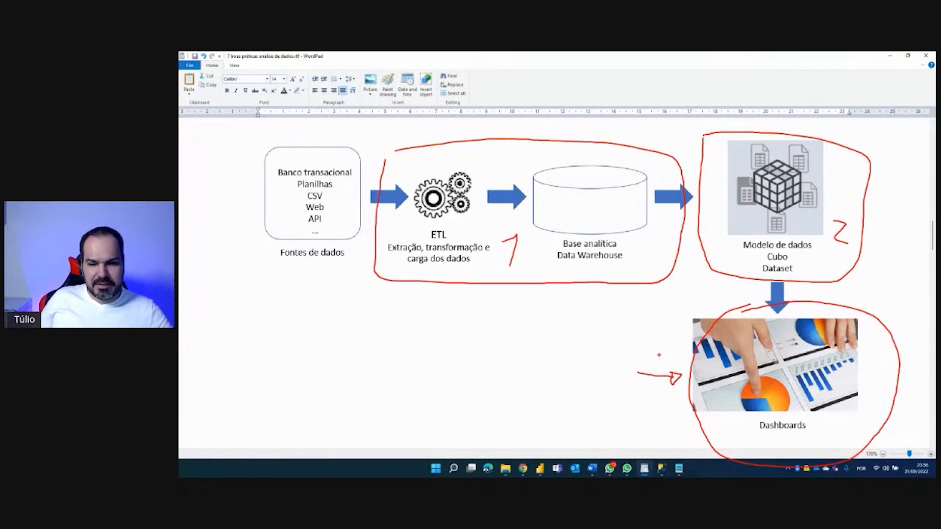
key(Escape)
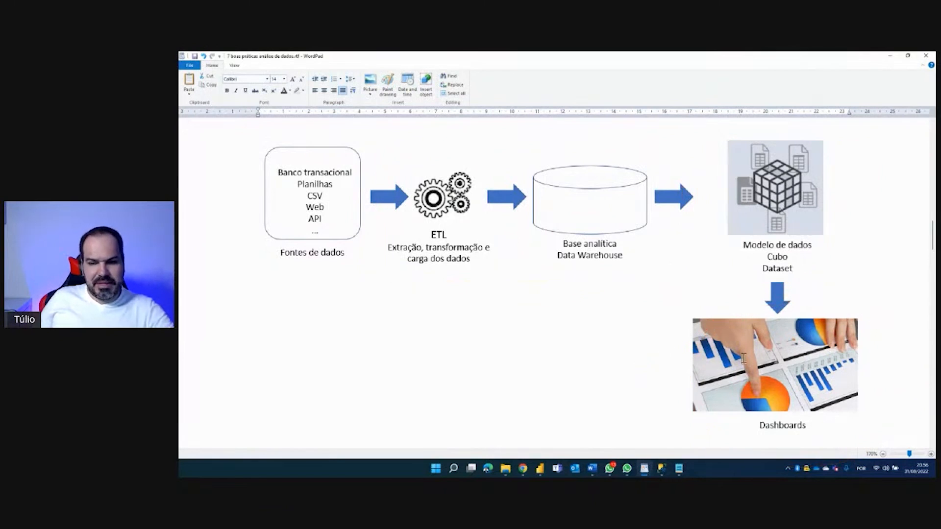
Switch to Power BI Desktop's model view and hide the IDCliente column of the dCliente table.
click(541, 469)
click(186, 154)
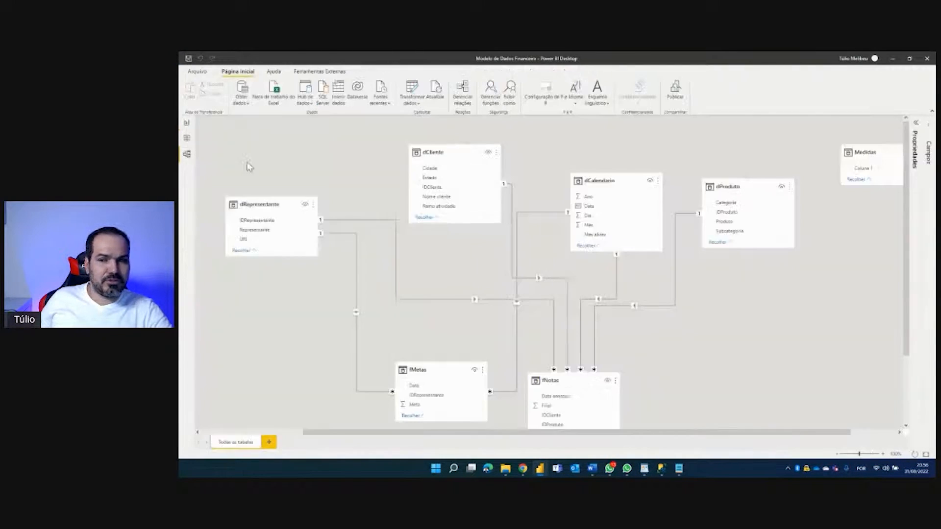
click(929, 126)
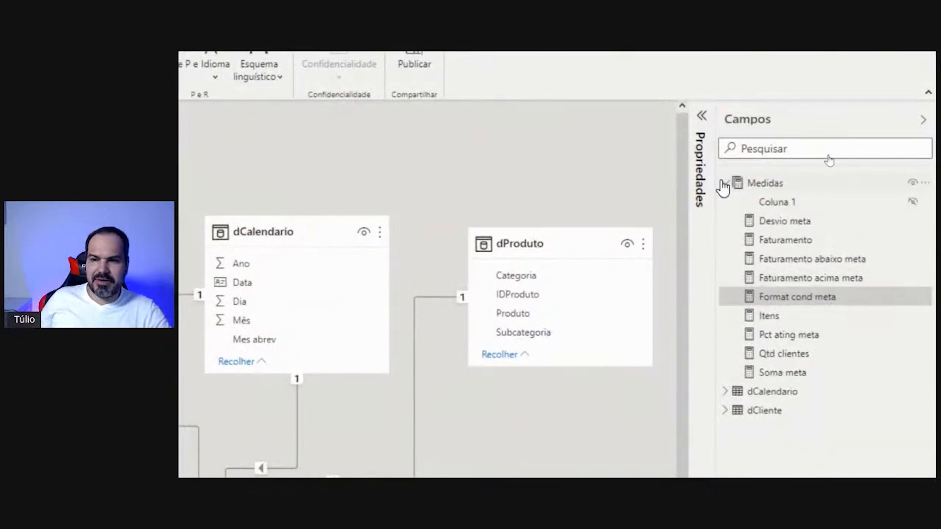
click(724, 184)
click(725, 221)
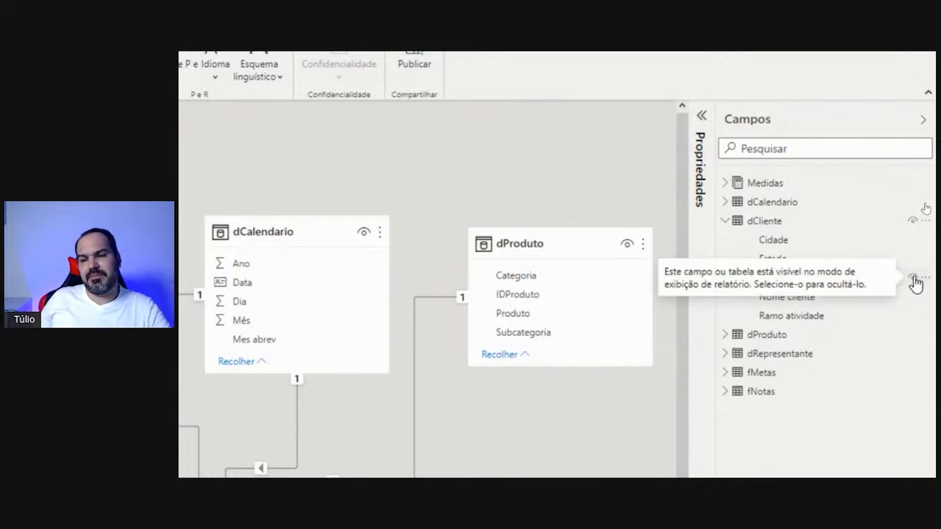
click(914, 280)
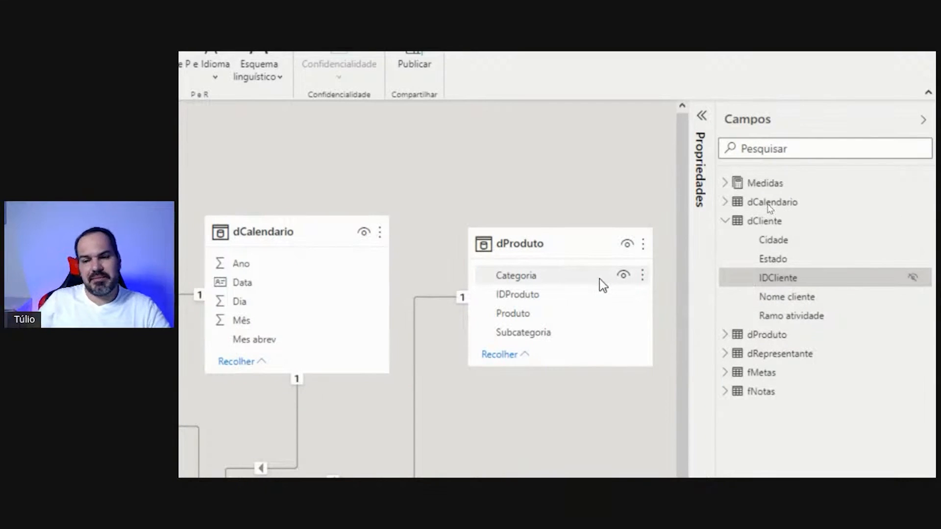
Hide the IDProduto column of dProduto and the IDRepresentante column of dRepresentante.
click(725, 335)
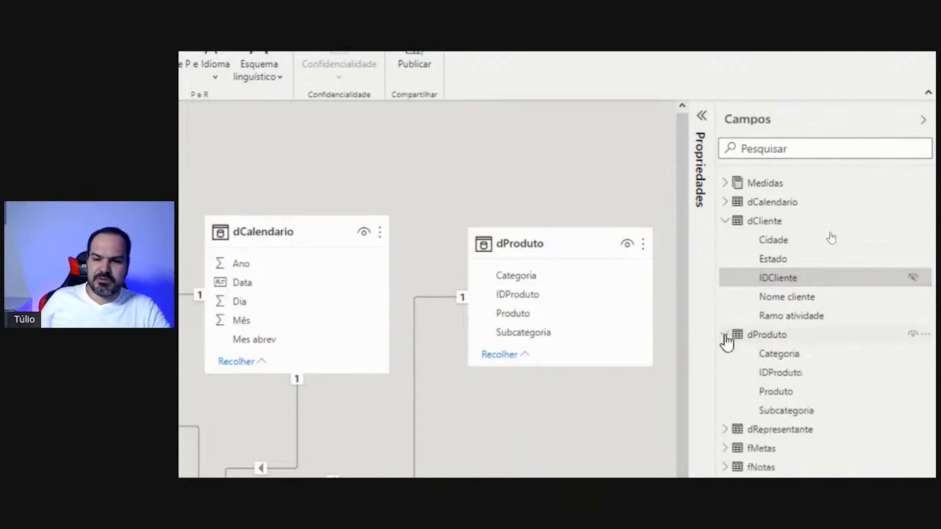
click(912, 374)
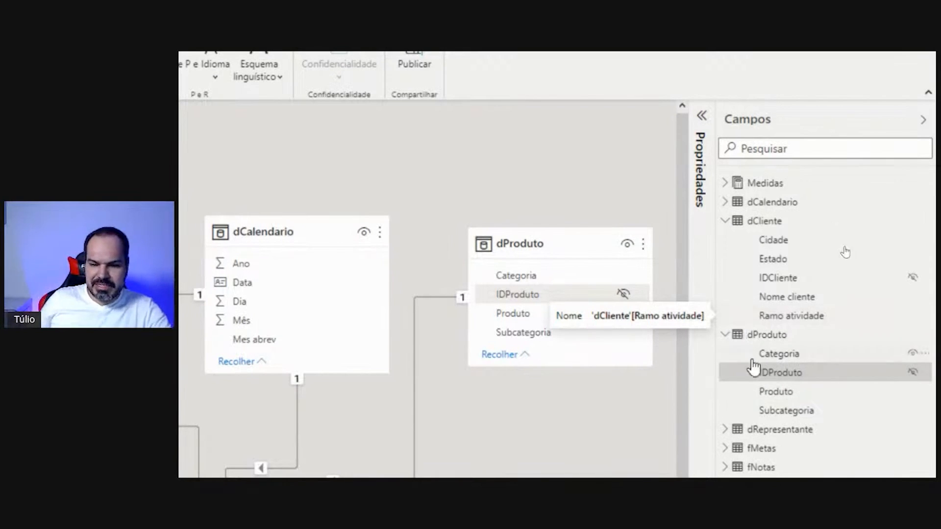
click(725, 430)
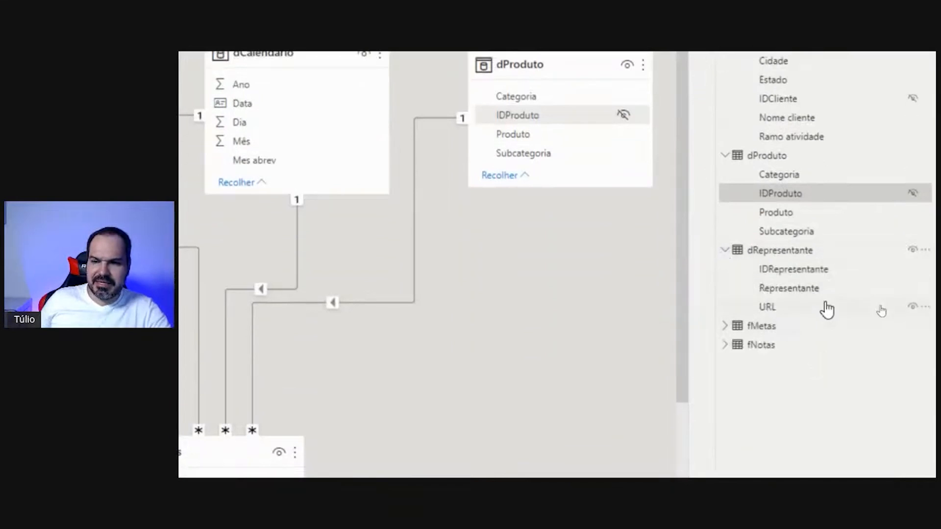
click(914, 269)
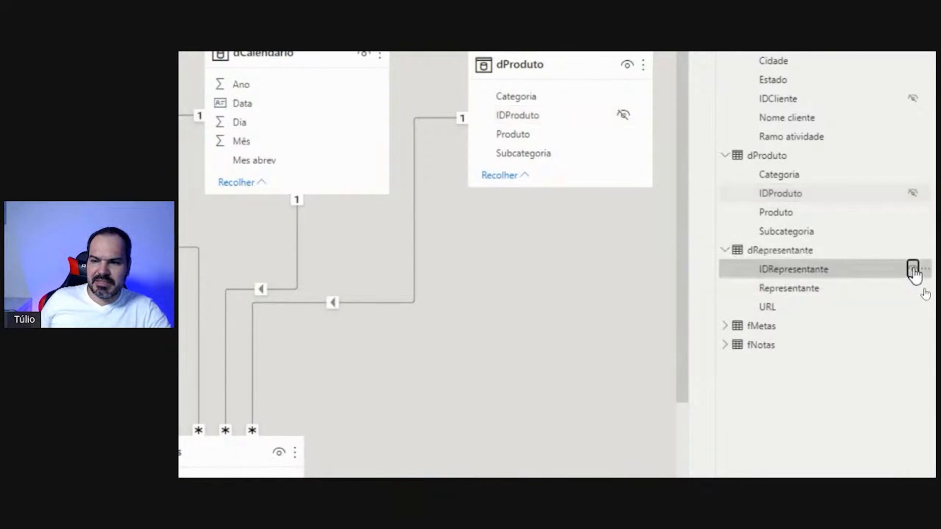
click(725, 251)
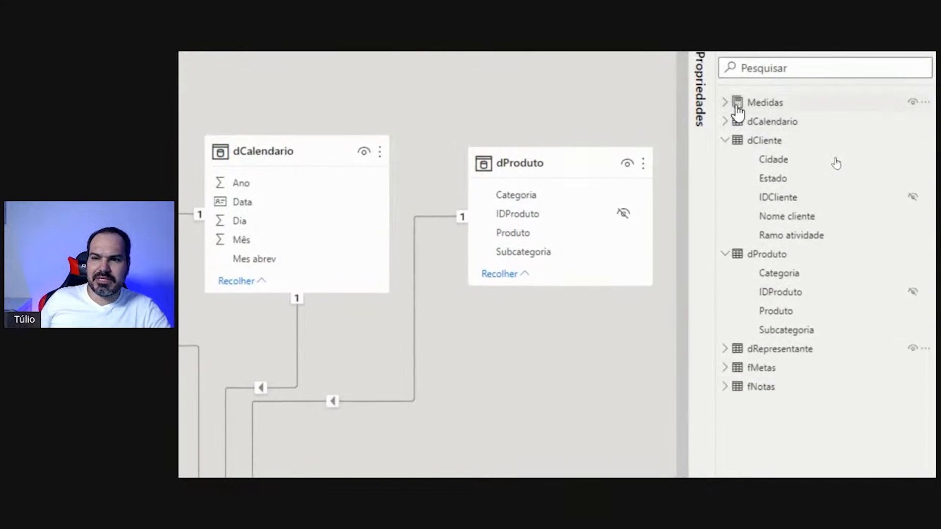
Hide the Desvio meta measure in the Medidas table.
click(725, 93)
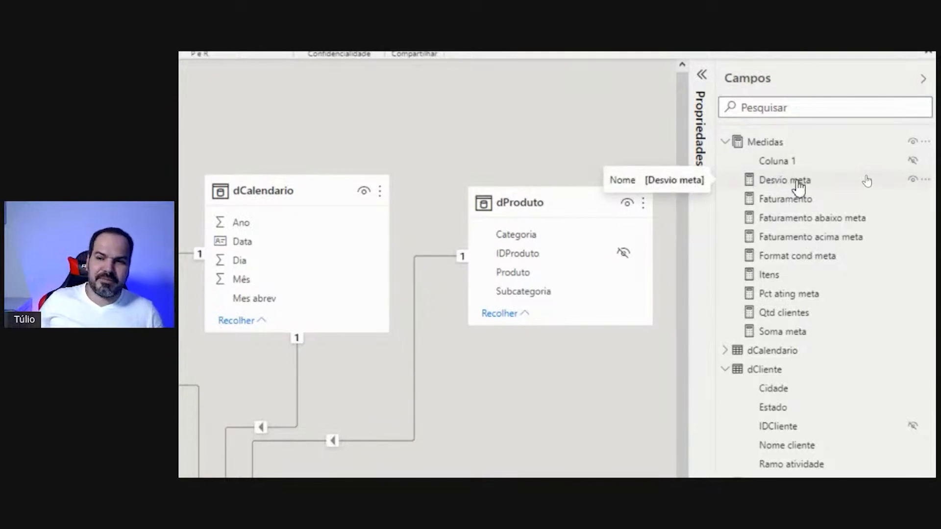
click(912, 180)
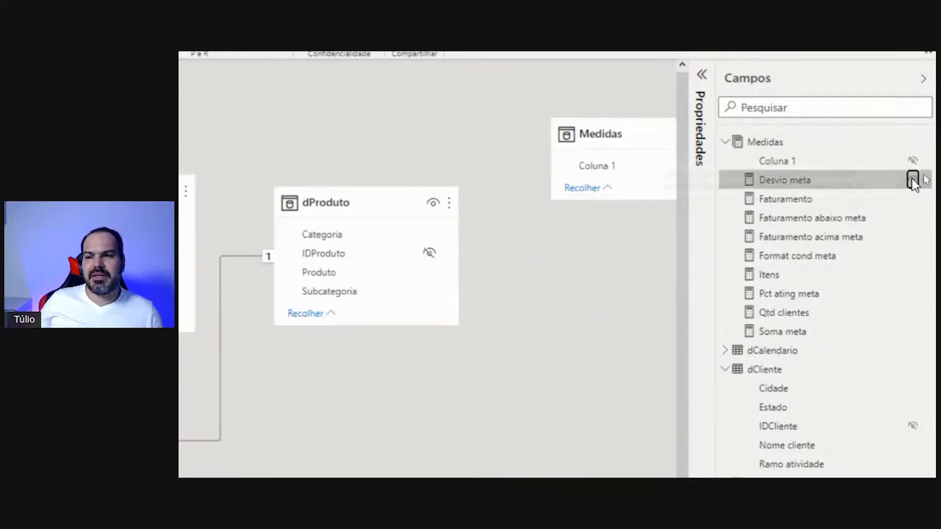
click(913, 181)
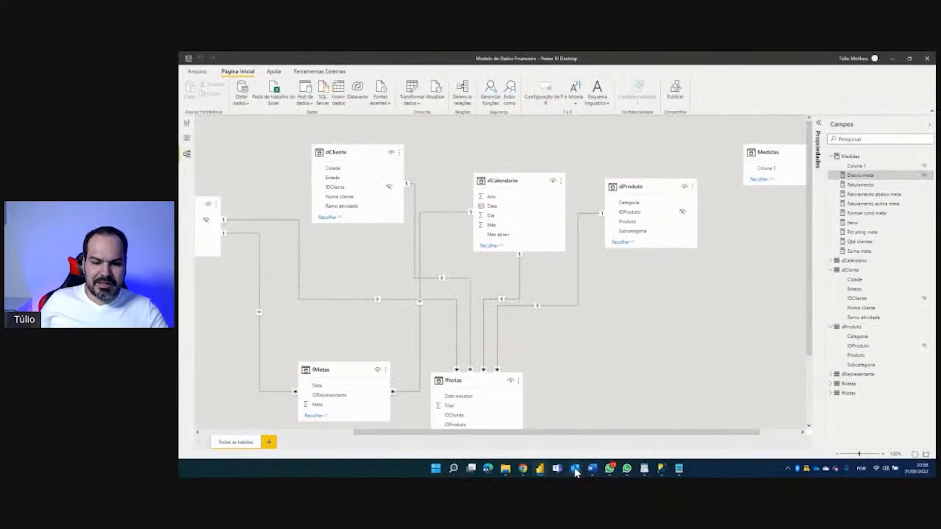
Switch to the WordPad notes, circle the data model label and dashboards on the diagram with a connecting arrow, then clear the marks.
click(644, 468)
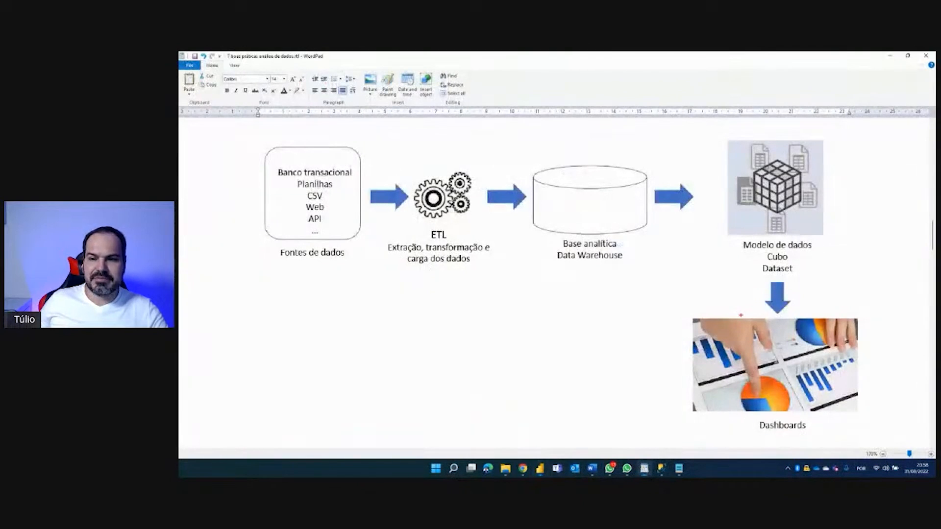
mouse_move(741, 315)
mouse_down()
mouse_move(697, 366)
mouse_move(848, 398)
mouse_move(753, 325)
mouse_up()
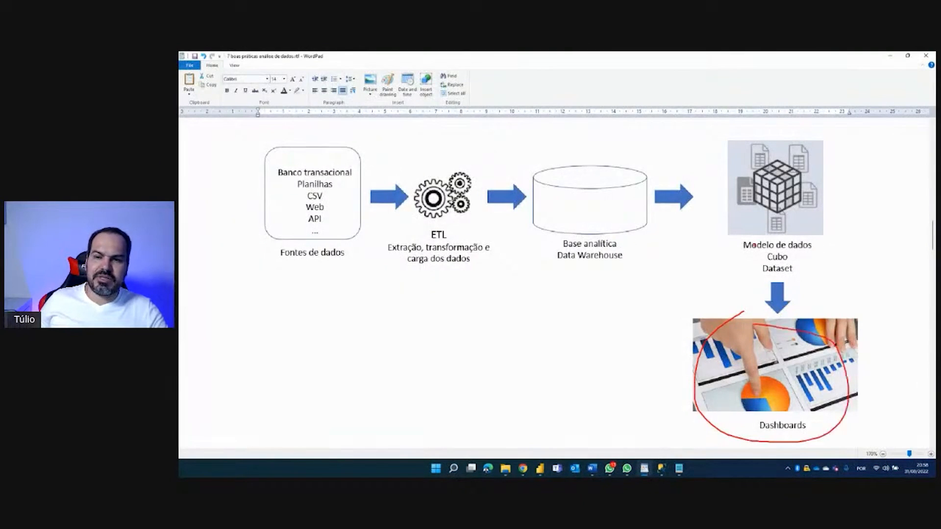
mouse_move(749, 230)
mouse_down()
mouse_move(794, 289)
mouse_move(773, 234)
mouse_up()
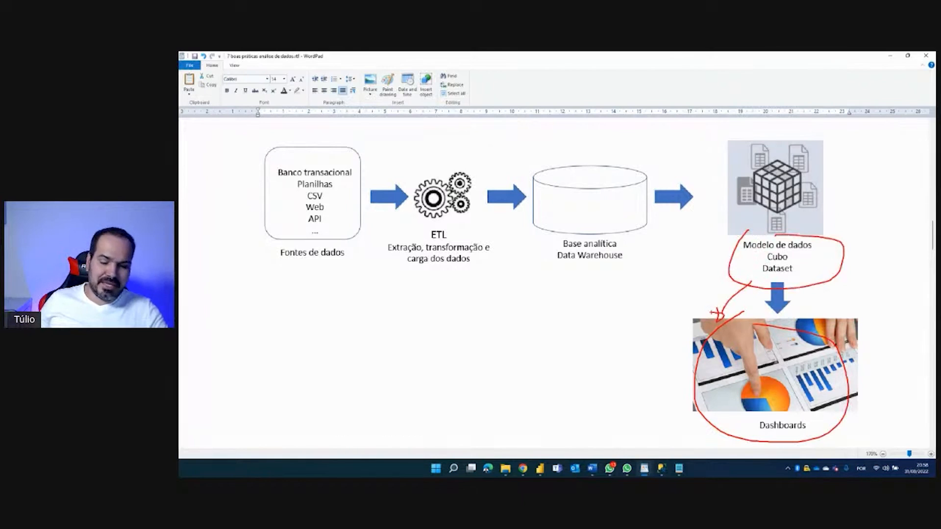
key(Escape)
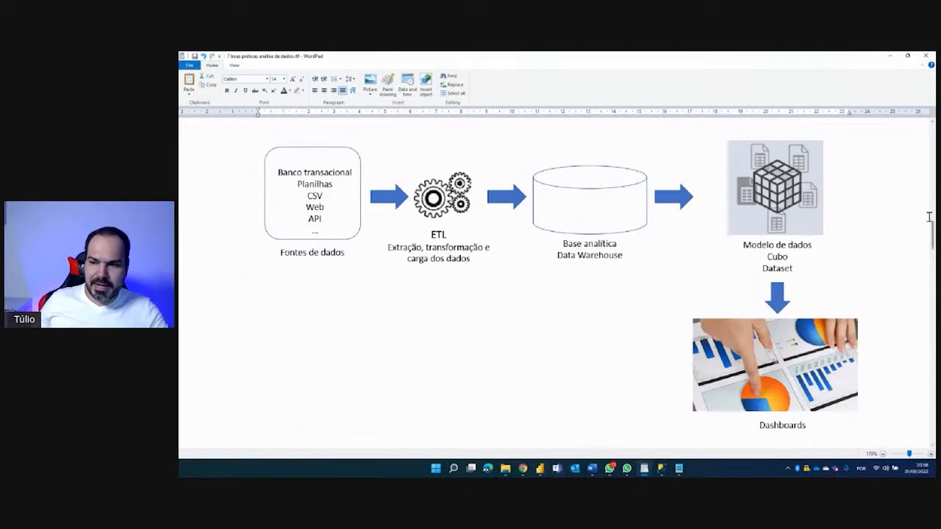
Go to Boa prática #4 and highlight the lines about hiding auxiliary measures and organizing measures in folders.
drag(932, 237, 886, 407)
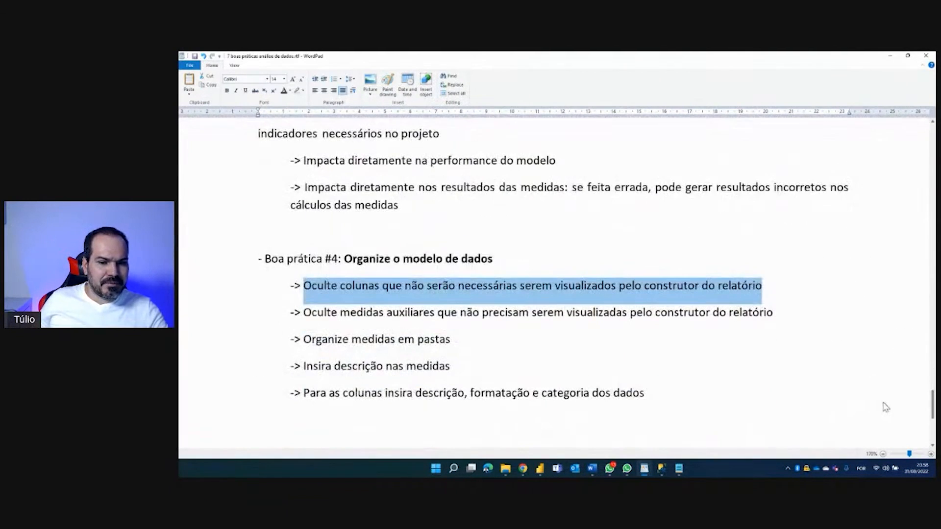
click(357, 313)
drag(305, 312, 742, 310)
drag(453, 339, 302, 339)
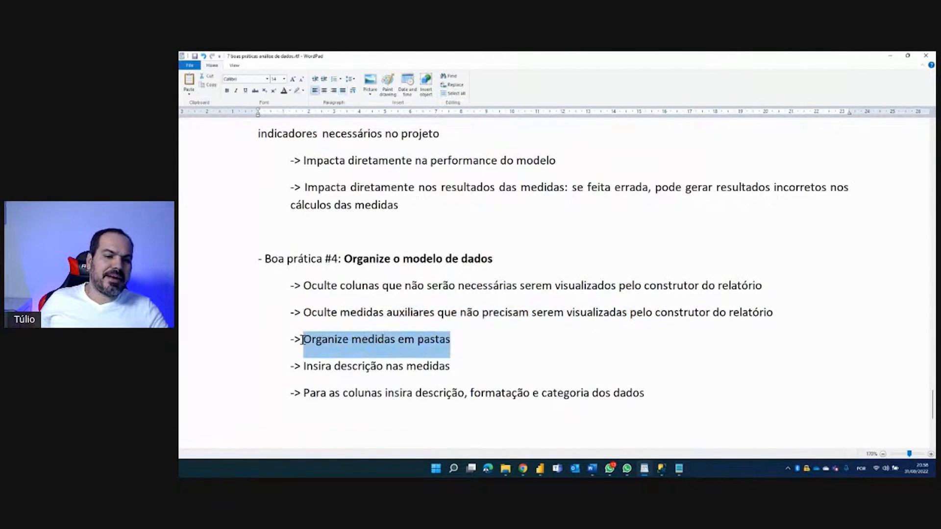
Switch to Power BI Desktop and put Faturamento, Faturamento abaixo meta and Faturamento acima meta in a display folder named "Medidas Faturamento".
click(539, 472)
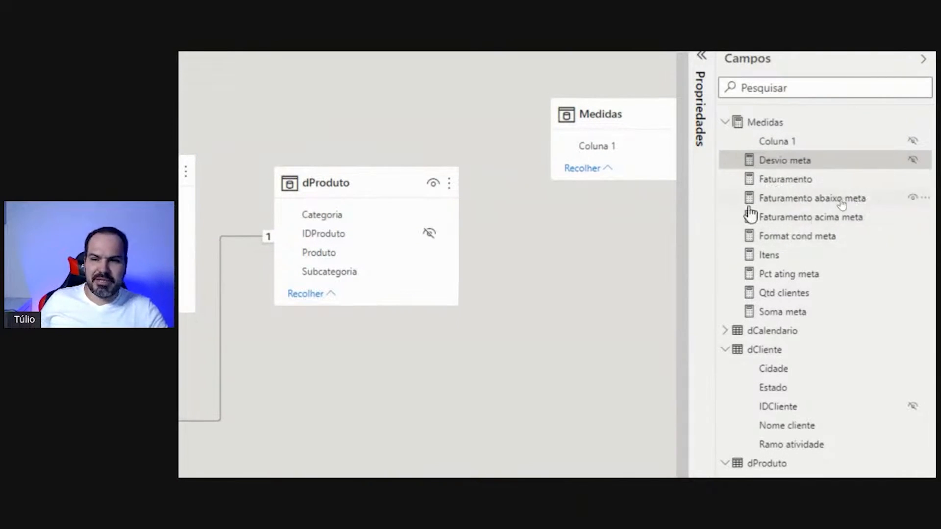
click(796, 181)
ctrl+click(785, 201)
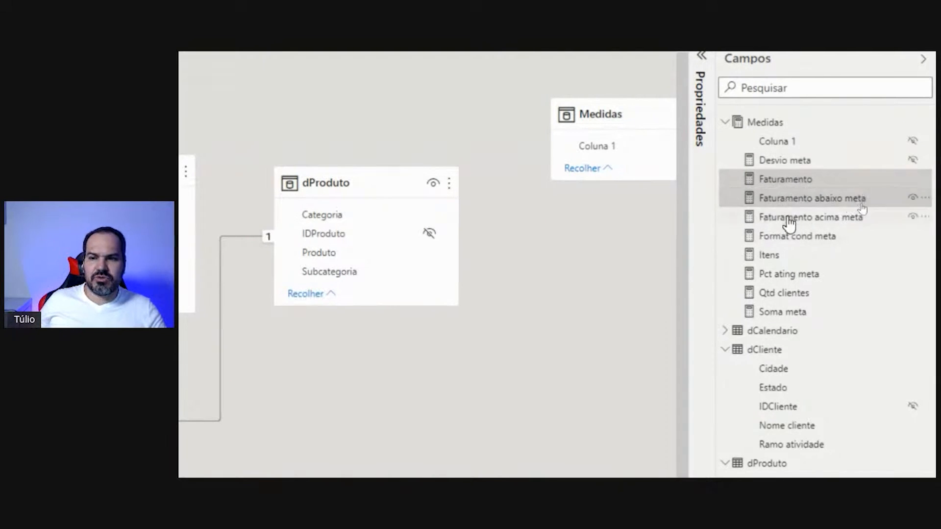
ctrl+click(783, 218)
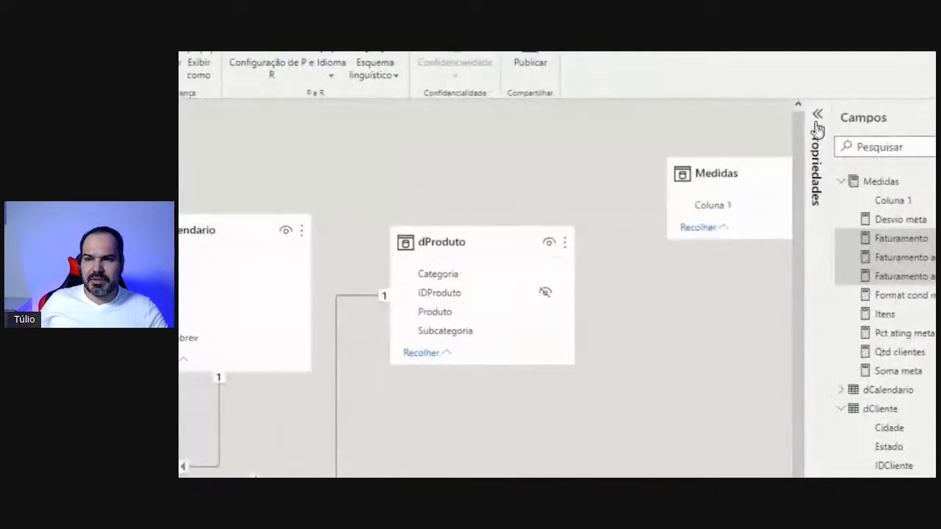
click(702, 56)
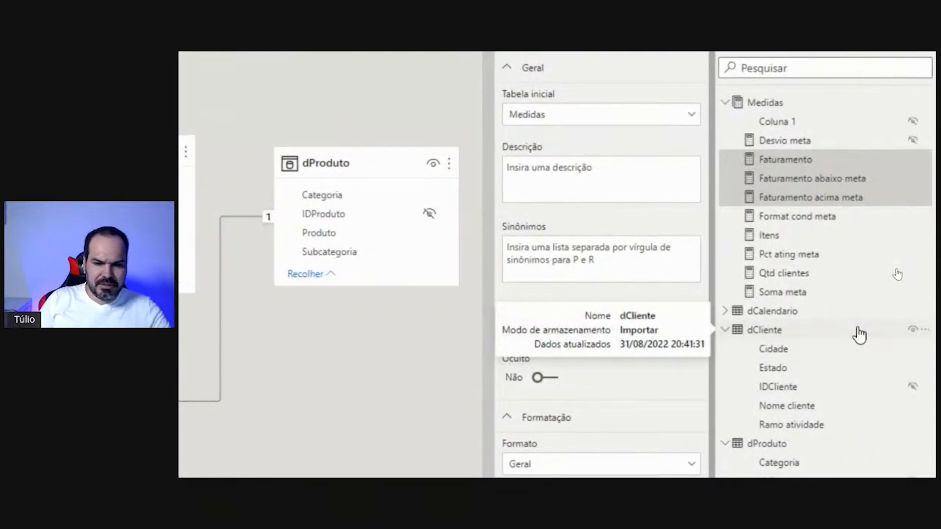
text(Medida)
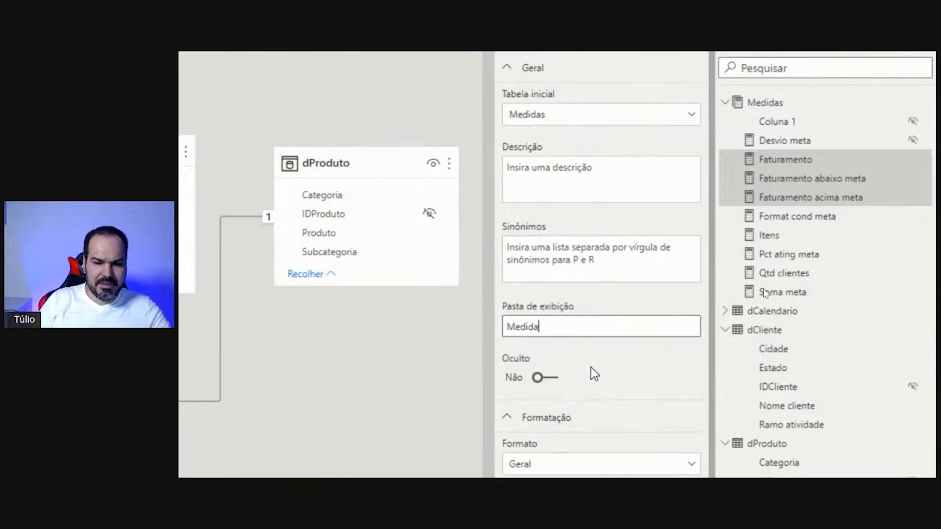
text(s Faturamento)
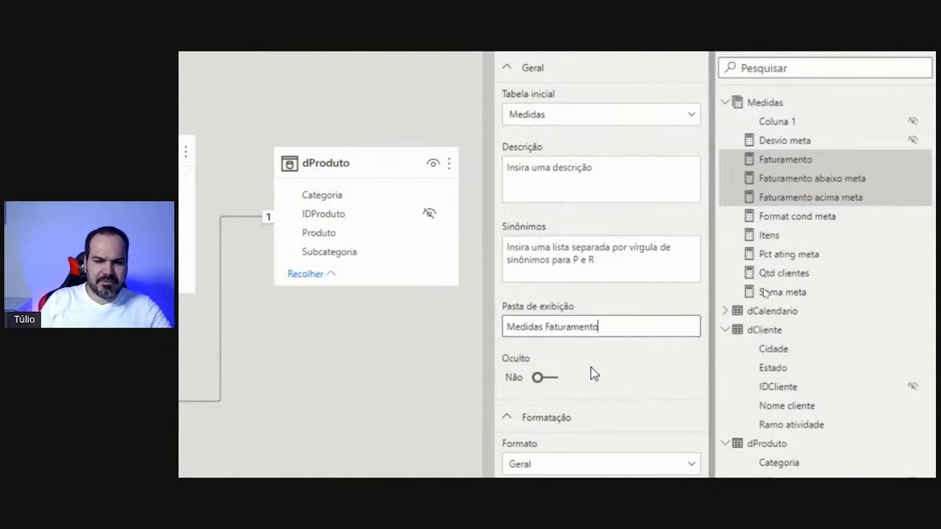
key(Return)
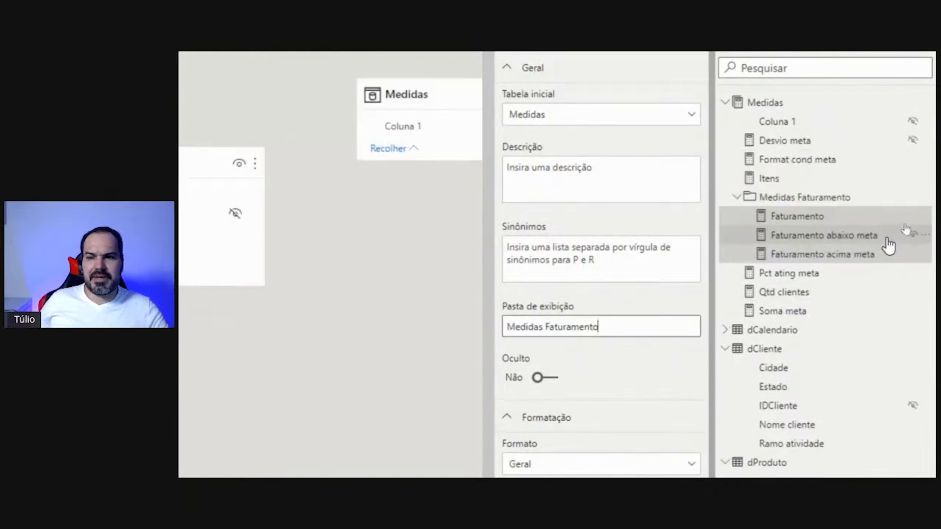
Collapse and re-expand the Medidas Faturamento folder, circle it with its three measures, and clear the mark.
click(735, 200)
click(735, 200)
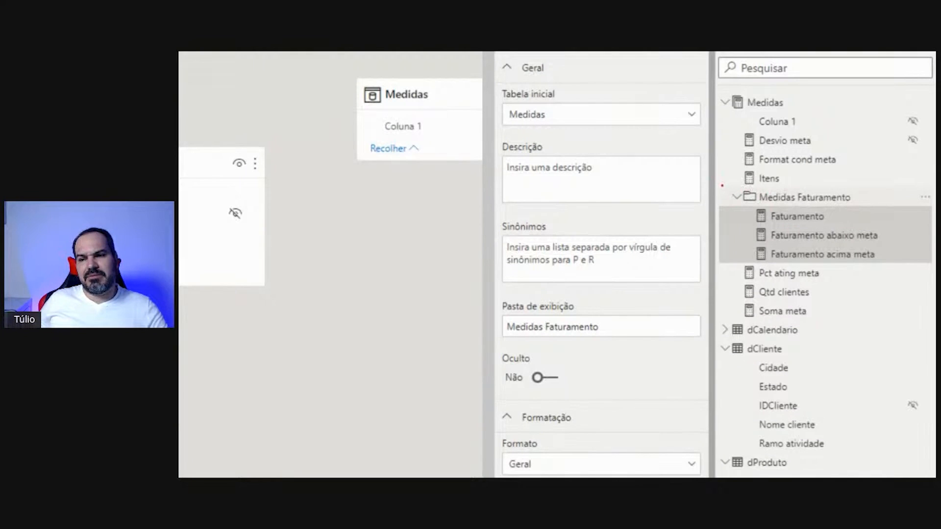
mouse_move(722, 185)
mouse_down()
mouse_move(745, 258)
mouse_move(887, 266)
mouse_move(848, 186)
mouse_move(729, 187)
mouse_up()
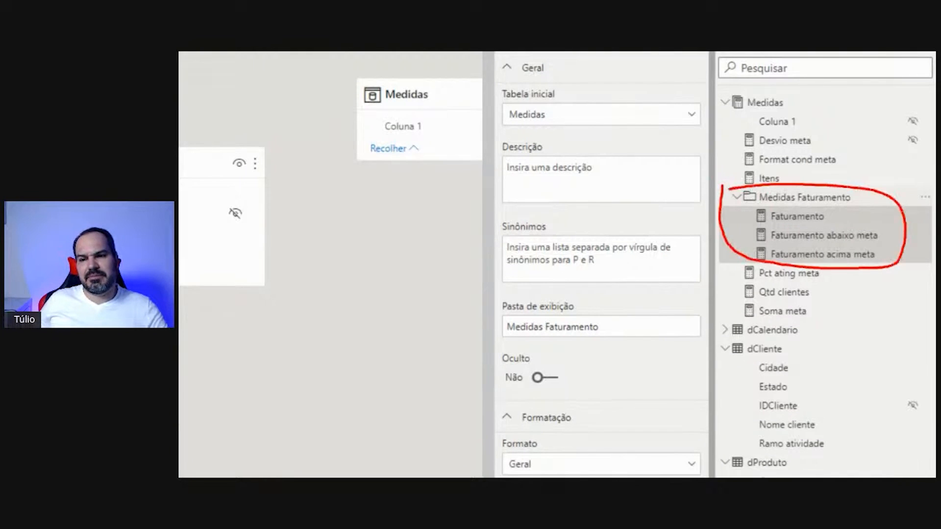
key(Escape)
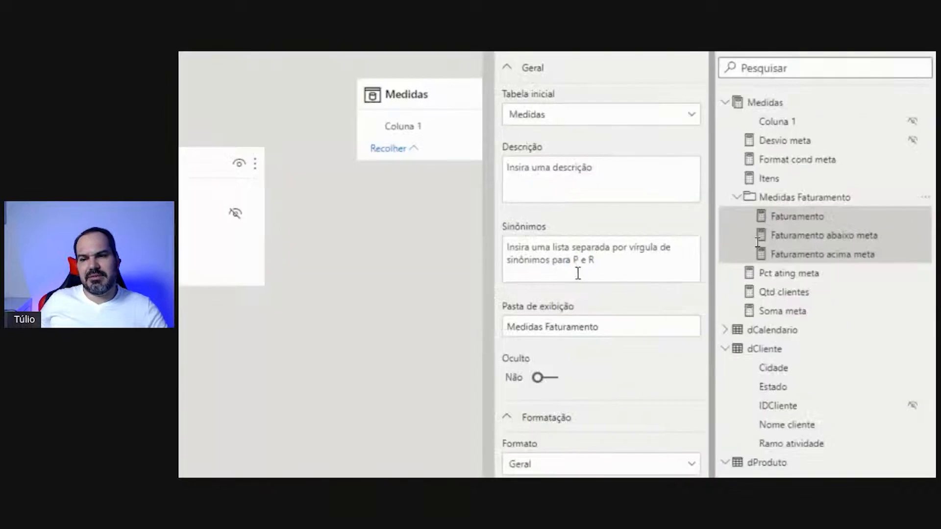
Collapse the Medidas Faturamento folder and put Desvio meta, Format cond meta and Soma meta in a display folder named "Medidas Meta".
click(734, 200)
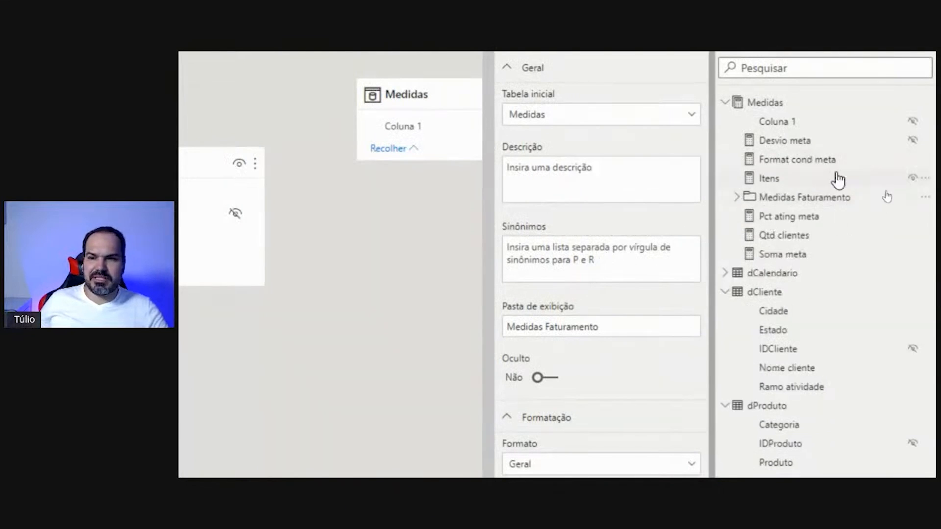
click(805, 143)
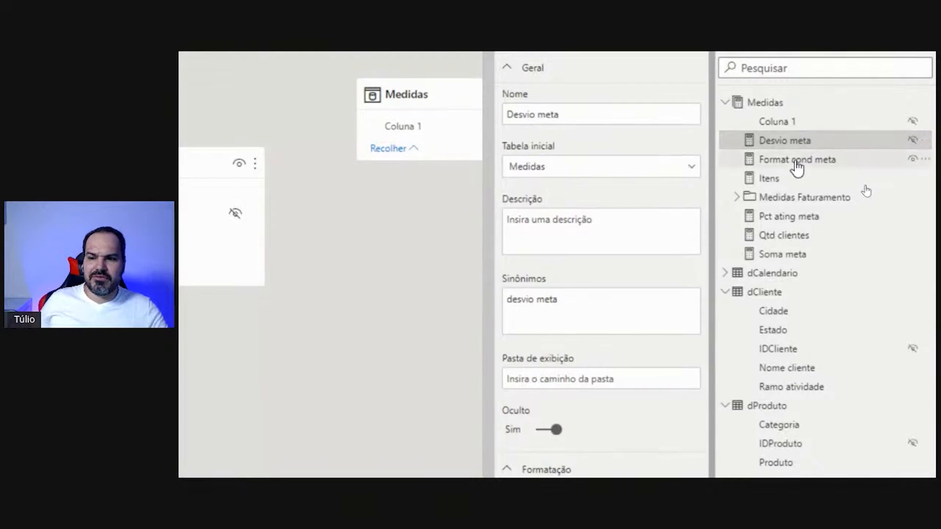
ctrl+click(796, 160)
ctrl+click(776, 255)
click(543, 324)
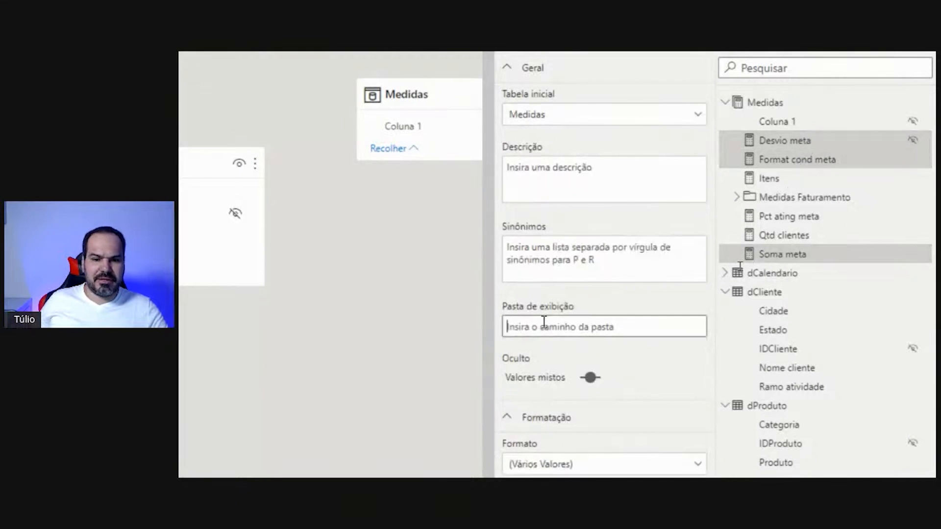
text(Medidas\Meta)
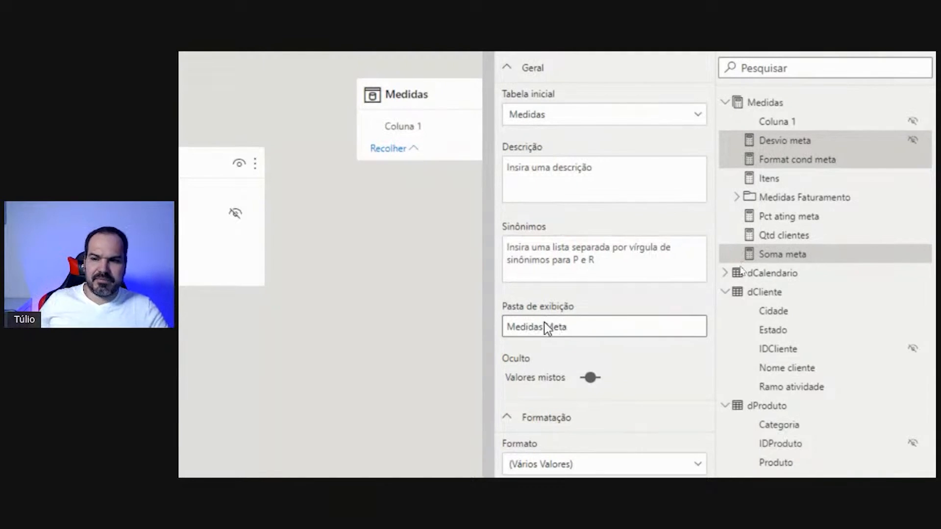
key(Return)
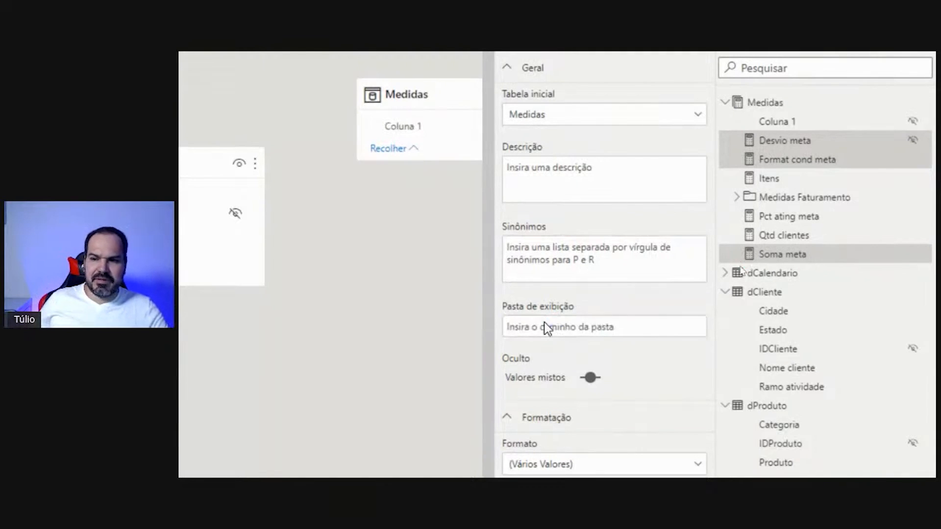
Expand and collapse the Medidas Meta and Medidas Faturamento folders to review how the measures are grouped.
click(737, 178)
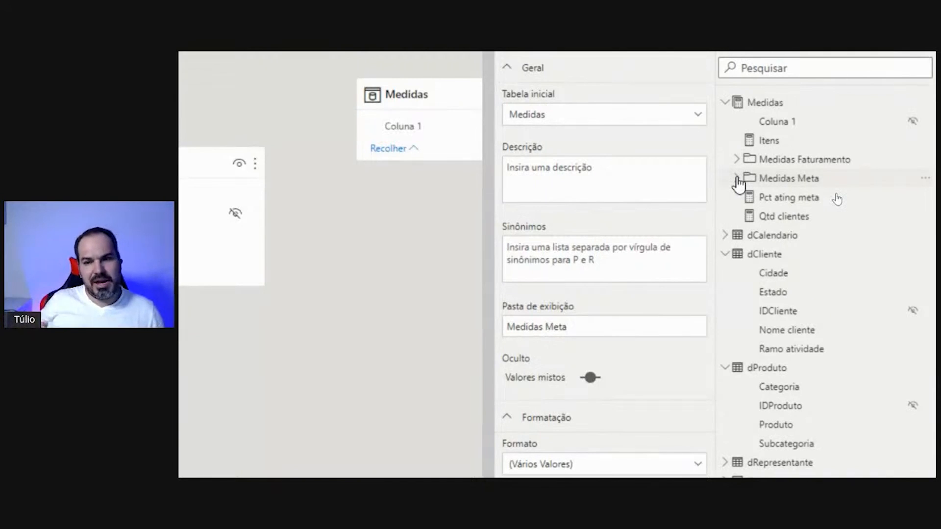
click(737, 179)
click(737, 178)
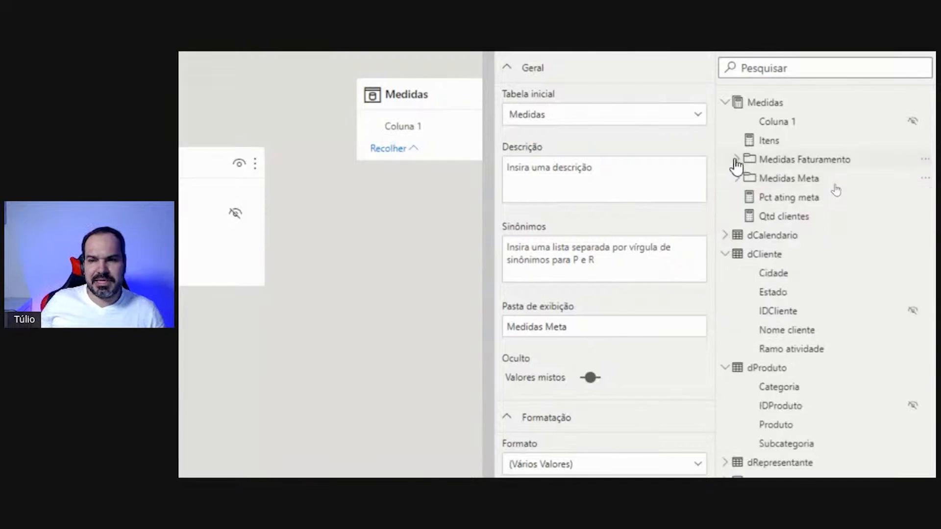
click(736, 159)
click(736, 159)
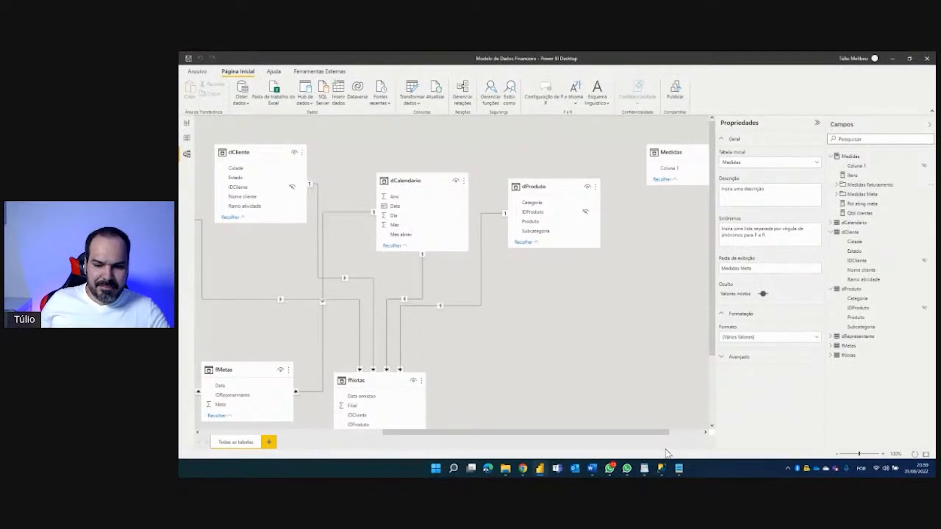
Switch to the WordPad notes and highlight the line "Insira descrição nas medidas" under Boa prática #4.
click(644, 469)
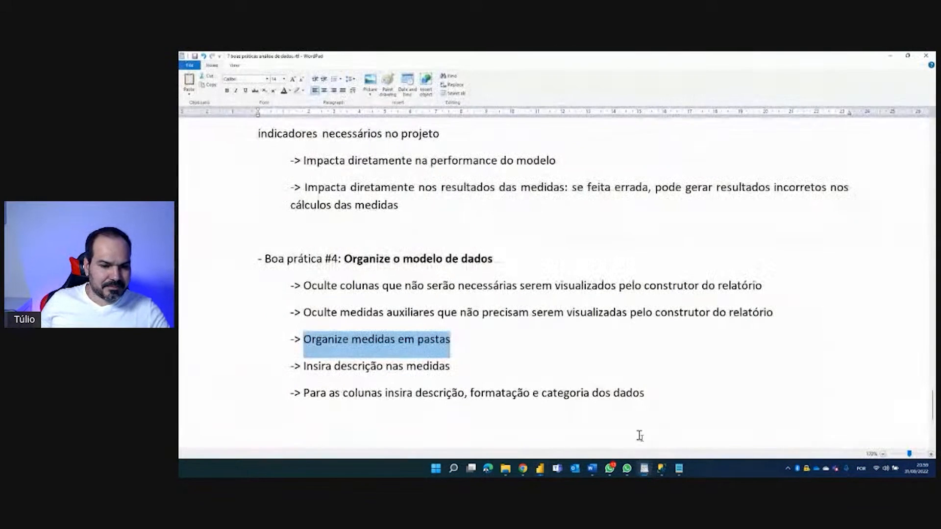
click(430, 369)
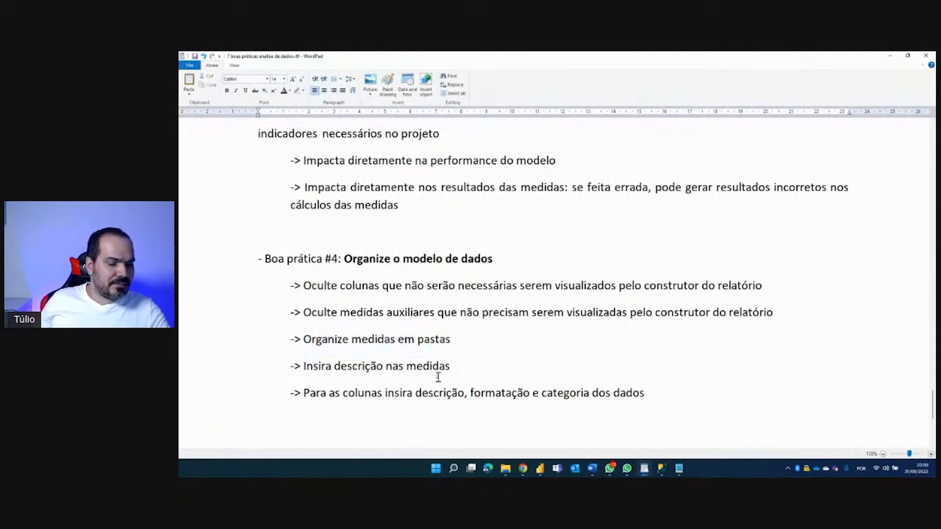
drag(454, 371, 312, 371)
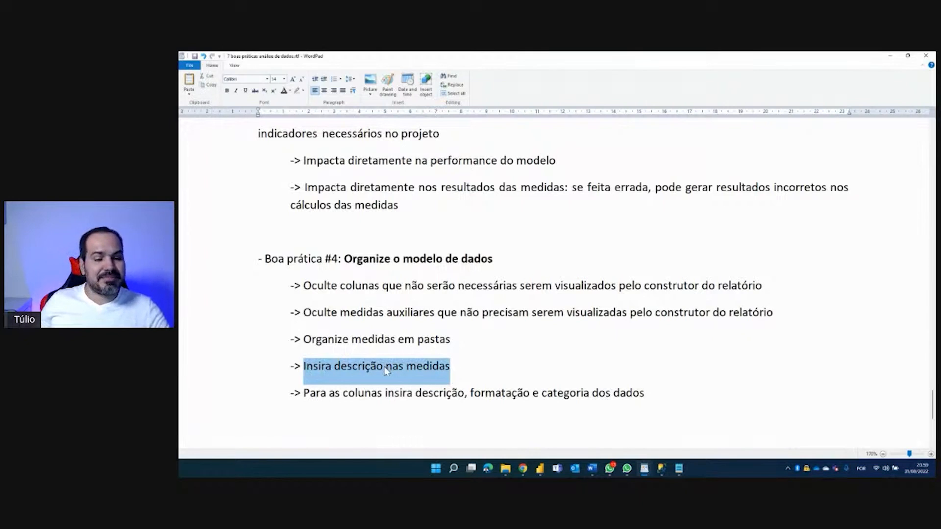
Switch to Power BI Desktop and give the Faturamento measure in the Medidas Faturamento folder the description "Preço unit x Qtde".
click(539, 469)
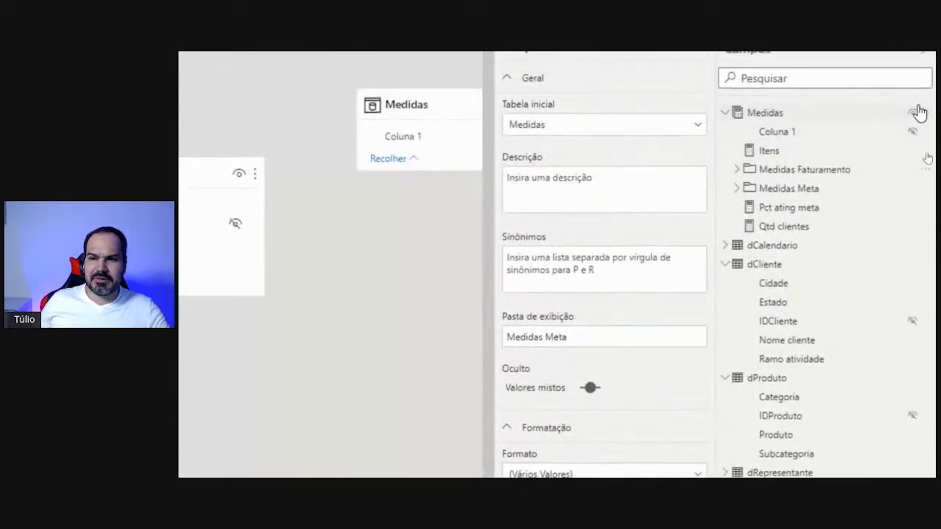
click(737, 170)
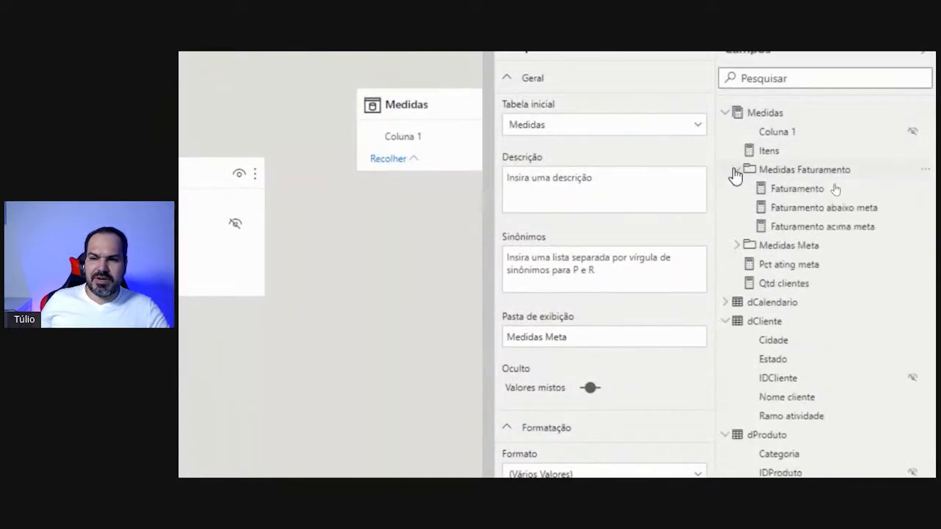
click(804, 189)
click(591, 237)
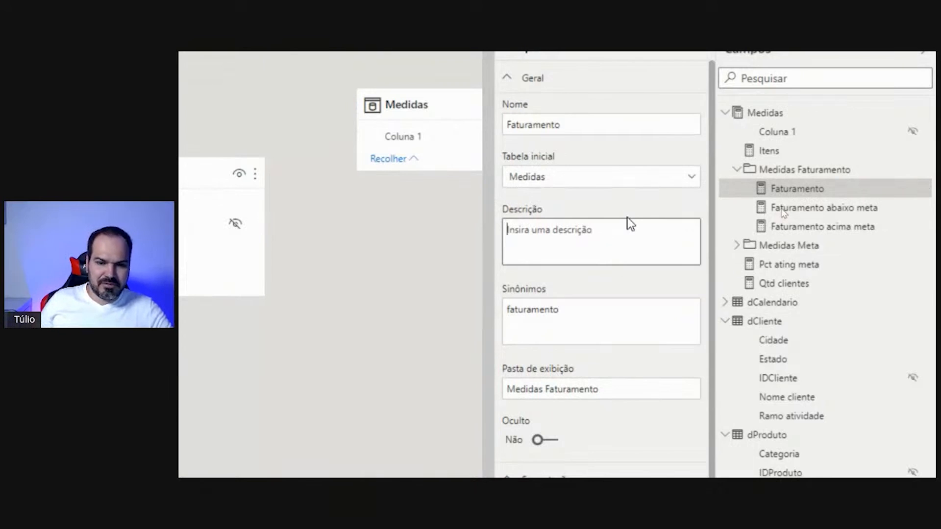
text(Pre)
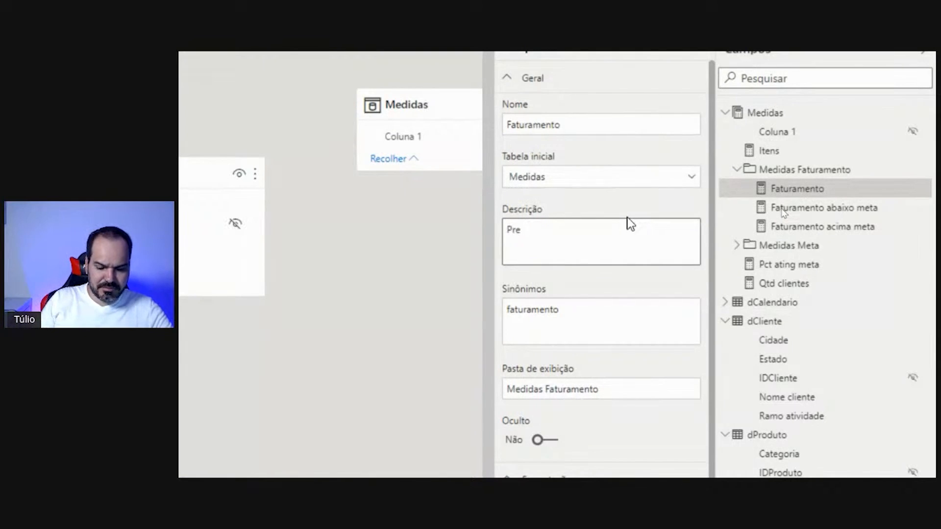
text(ço unit )
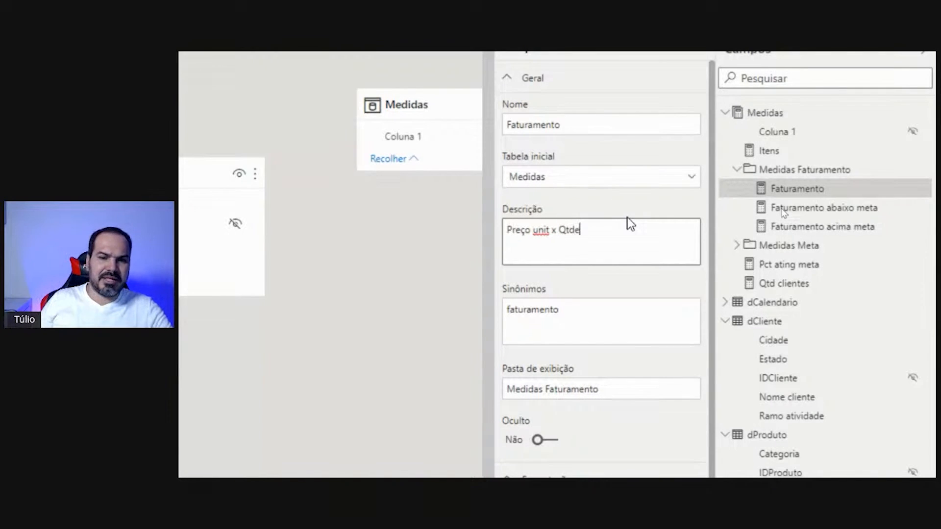
text(x Qtde)
key(Return)
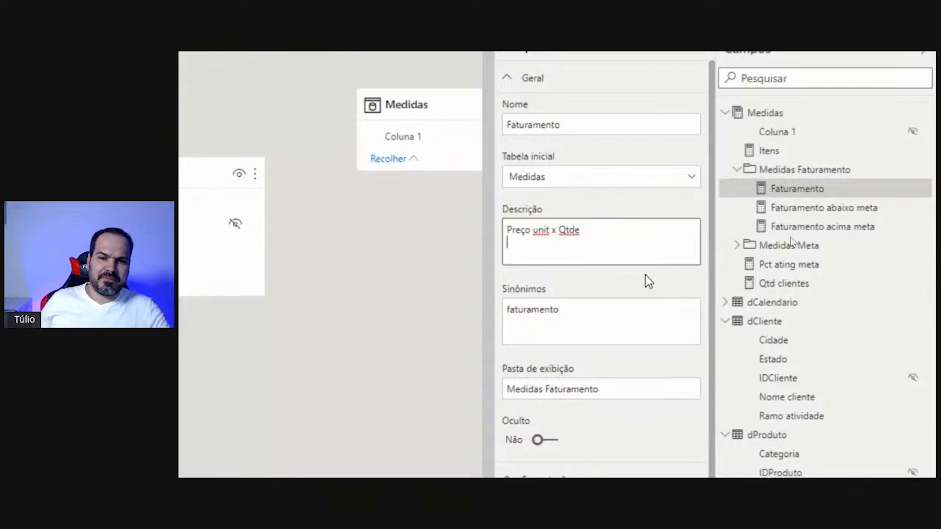
click(631, 275)
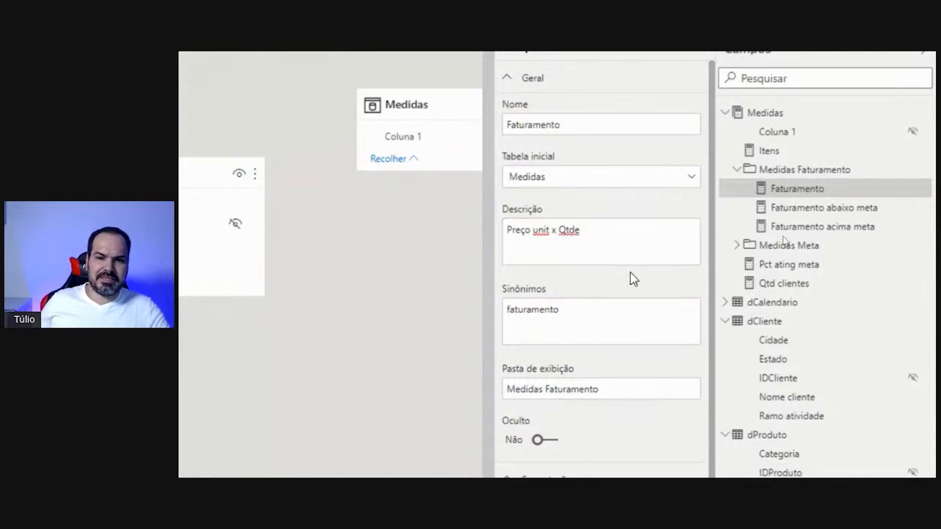
Reselect Faturamento, show its tooltip, mark the description there with a red box and an arrow, and clear the marks.
click(793, 208)
click(791, 192)
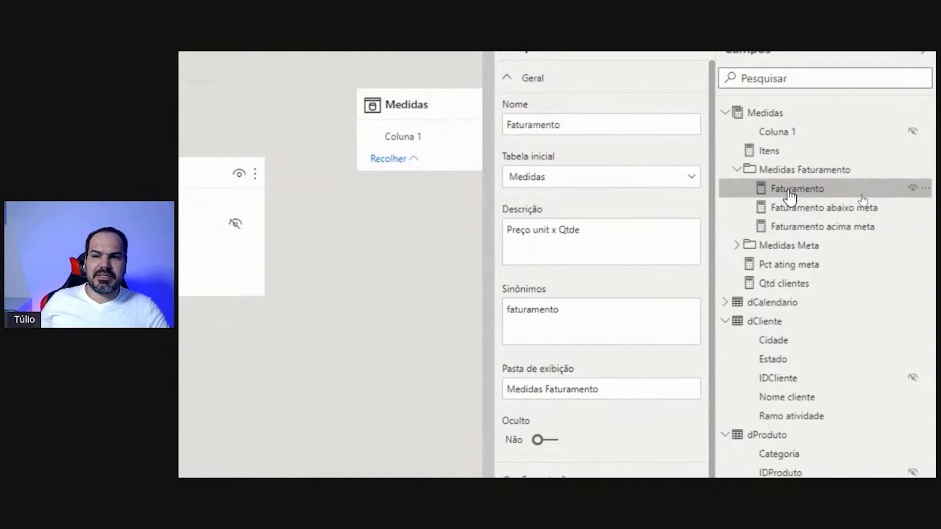
mouse_move(790, 194)
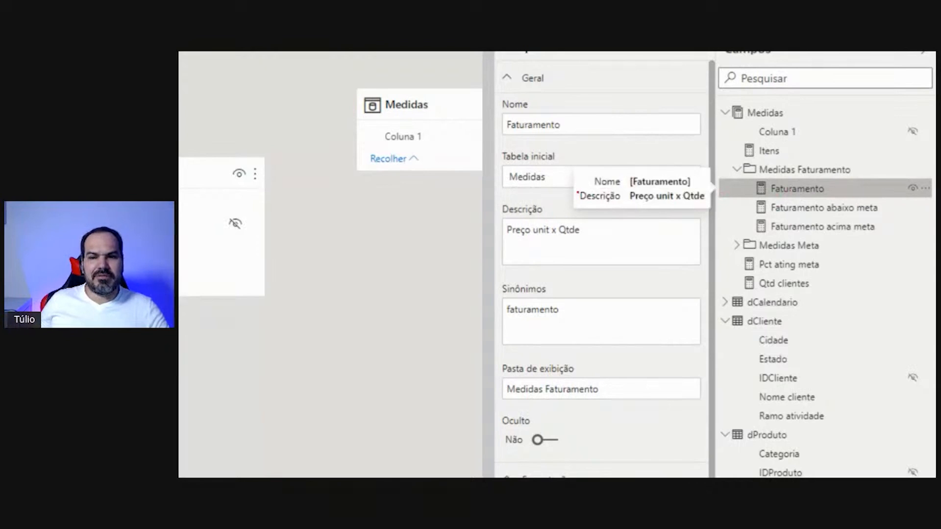
drag(573, 186, 714, 208)
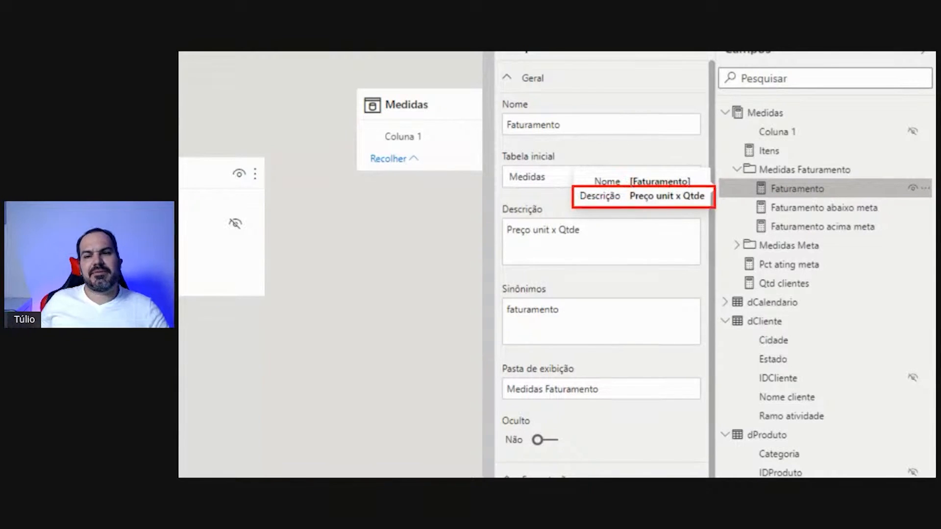
drag(643, 206, 613, 219)
key(Escape)
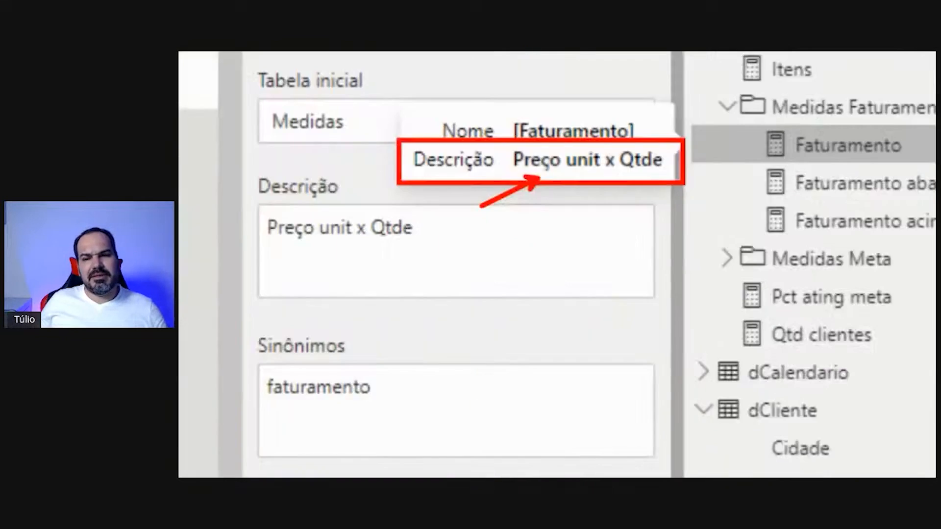
key(ctrl+4)
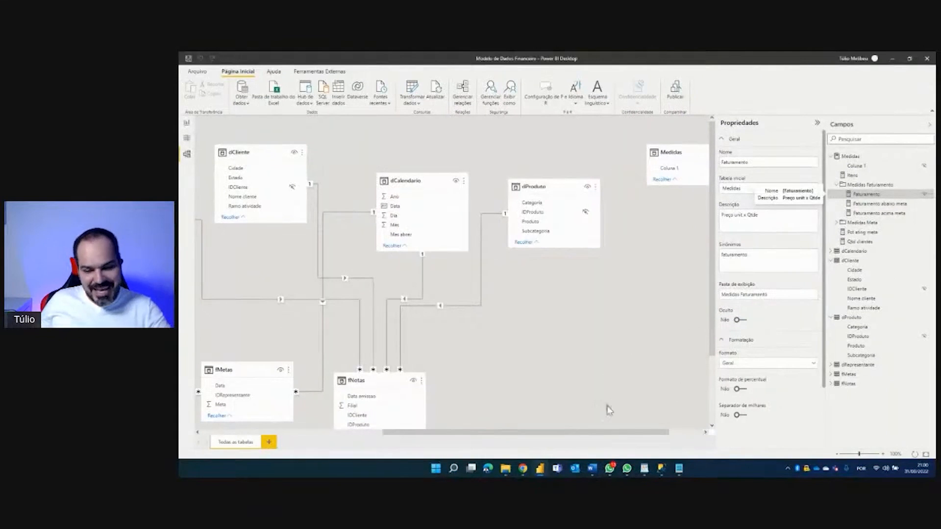
Switch to the WordPad notes, circle the dashboards and the data model label on the architecture diagram, and clear the marks.
click(644, 468)
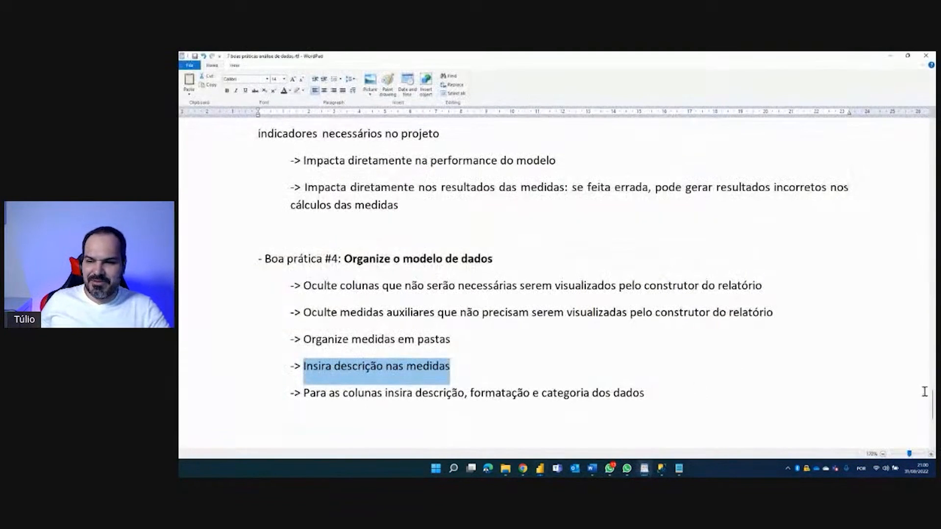
drag(932, 405, 934, 248)
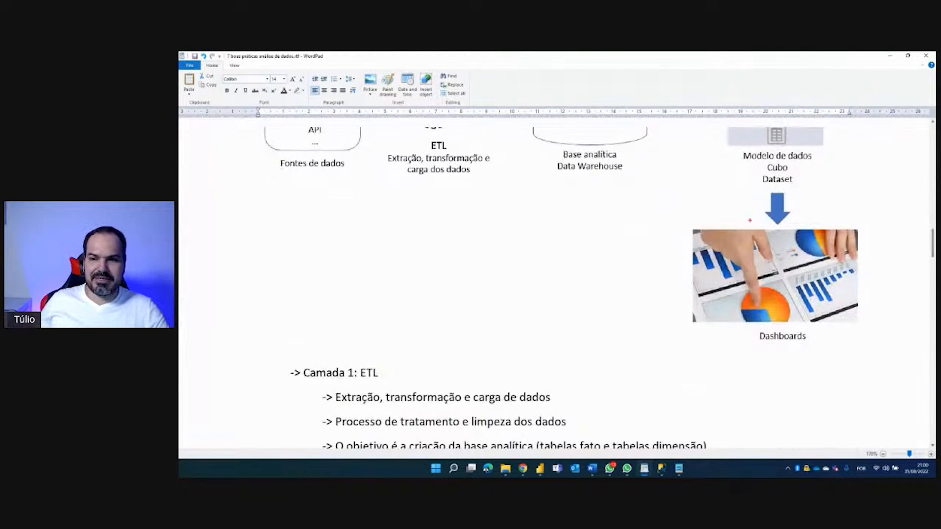
mouse_move(750, 222)
mouse_down()
mouse_move(705, 234)
mouse_move(738, 358)
mouse_move(883, 304)
mouse_move(816, 227)
mouse_move(753, 221)
mouse_up()
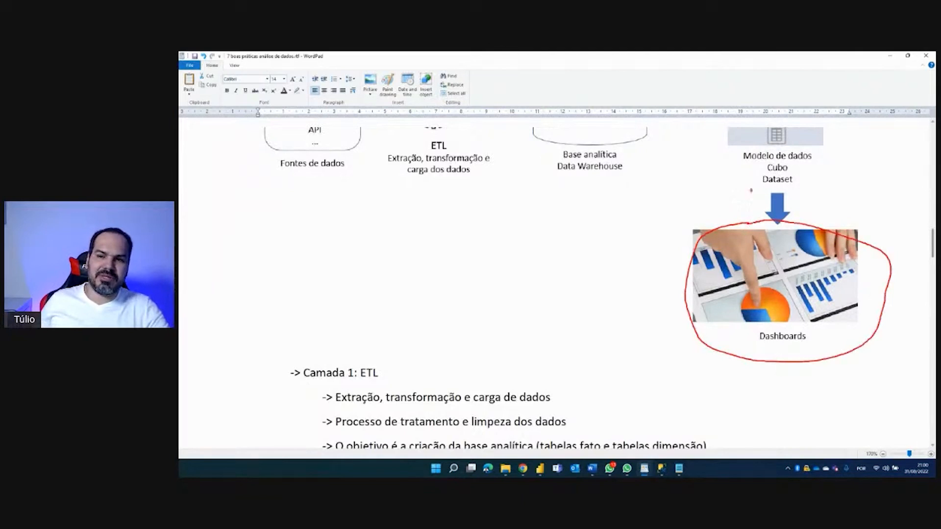
mouse_move(747, 144)
mouse_down()
mouse_move(737, 180)
mouse_move(834, 152)
mouse_move(750, 140)
mouse_up()
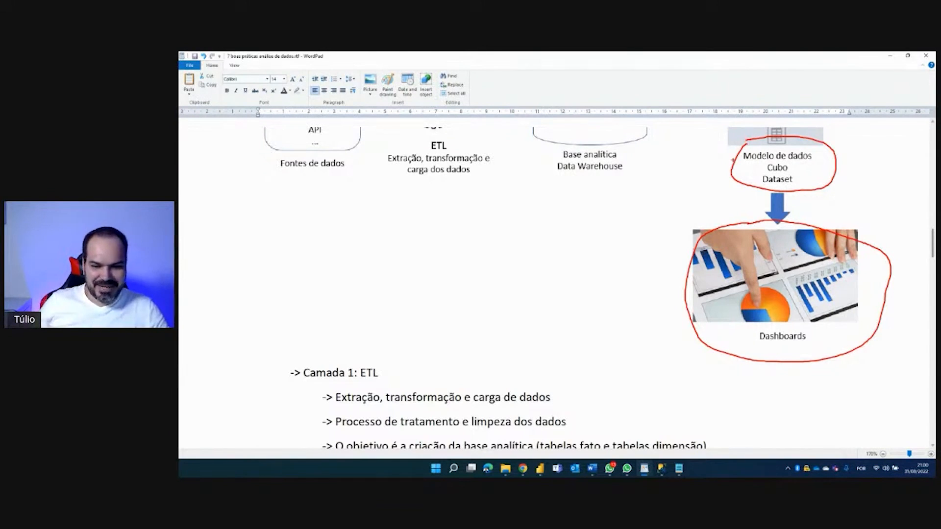
key(Escape)
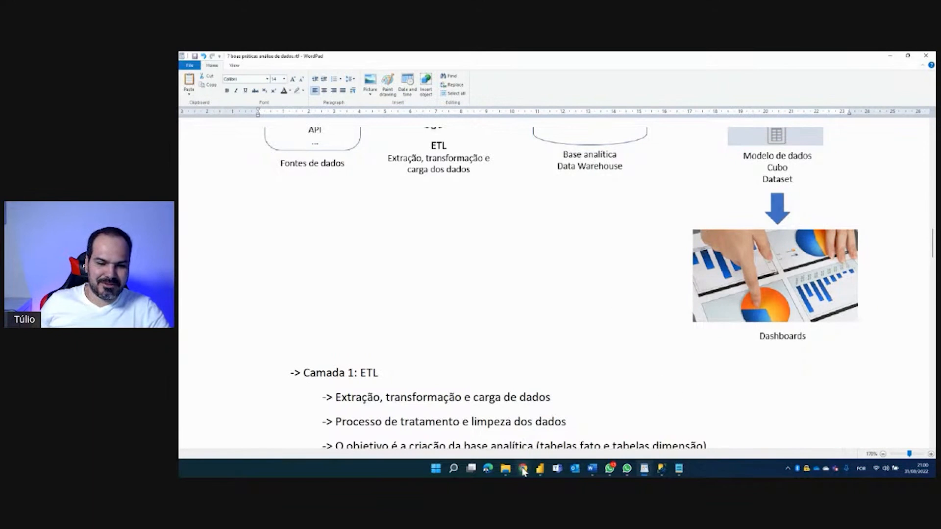
Switch to Power BI Desktop, give the Qtd clientes measure the description "Clientes que compraram", and reselect it to check its tooltip.
click(540, 468)
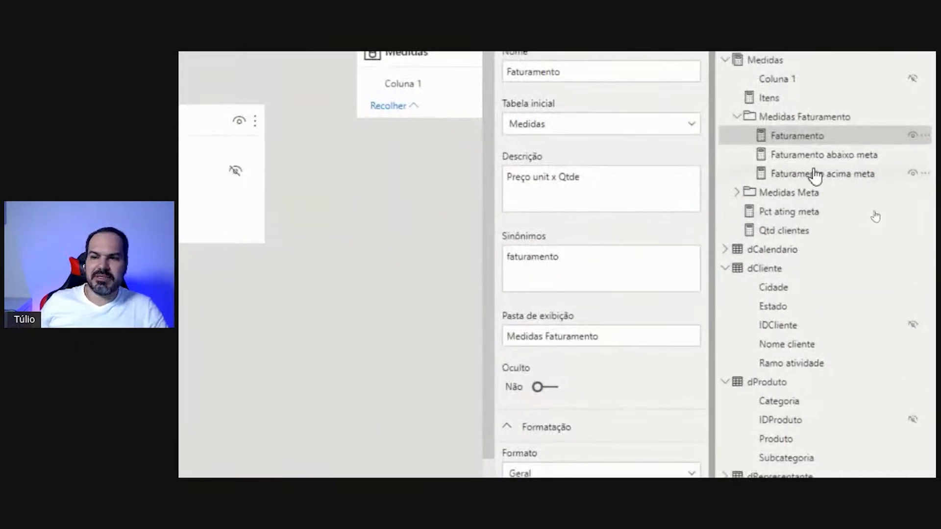
click(784, 232)
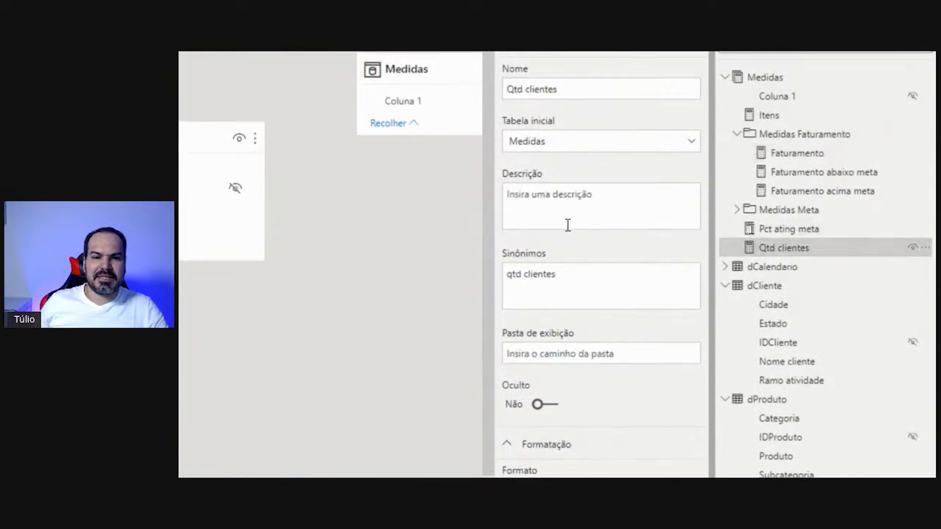
click(564, 208)
text(Clients)
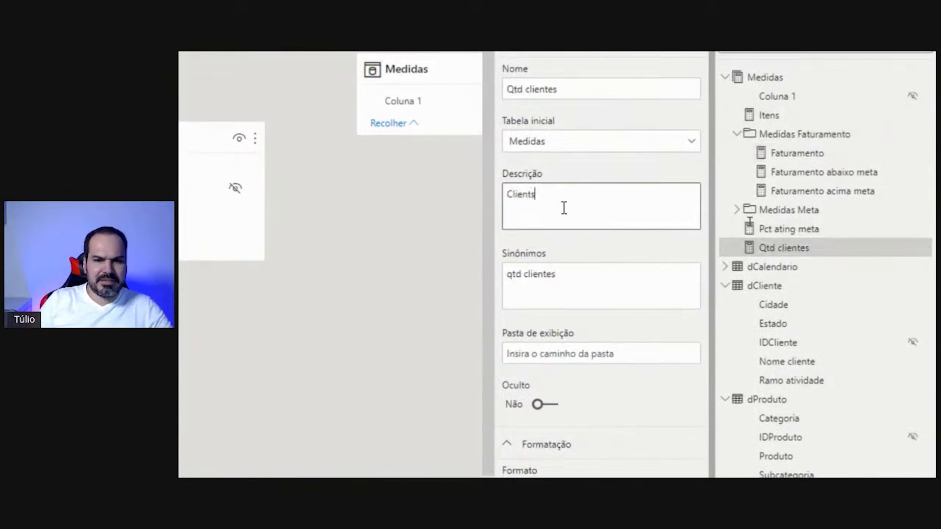
key(BackSpace)
text(es que comp)
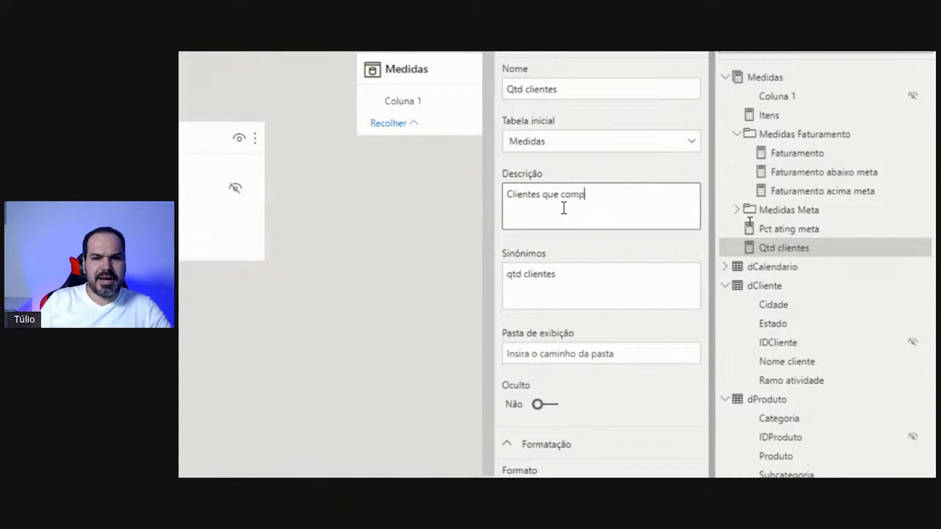
text(raram)
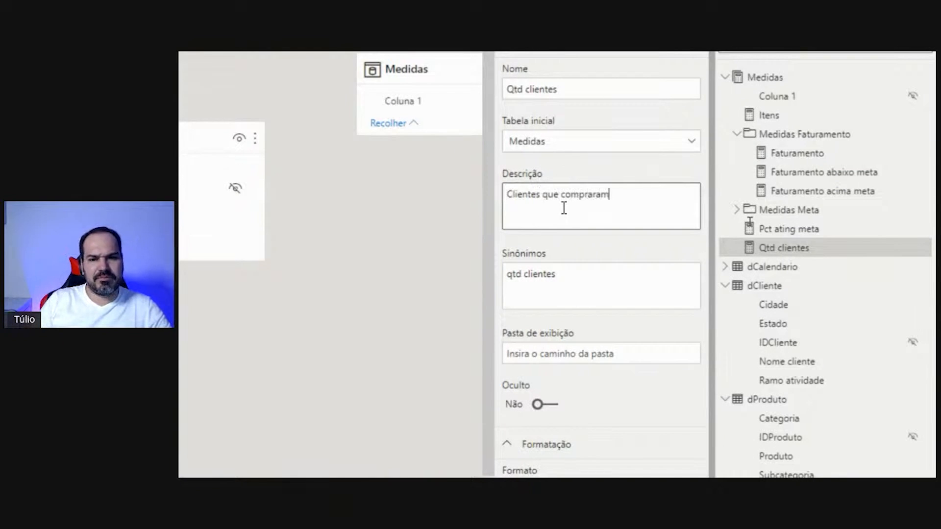
click(765, 230)
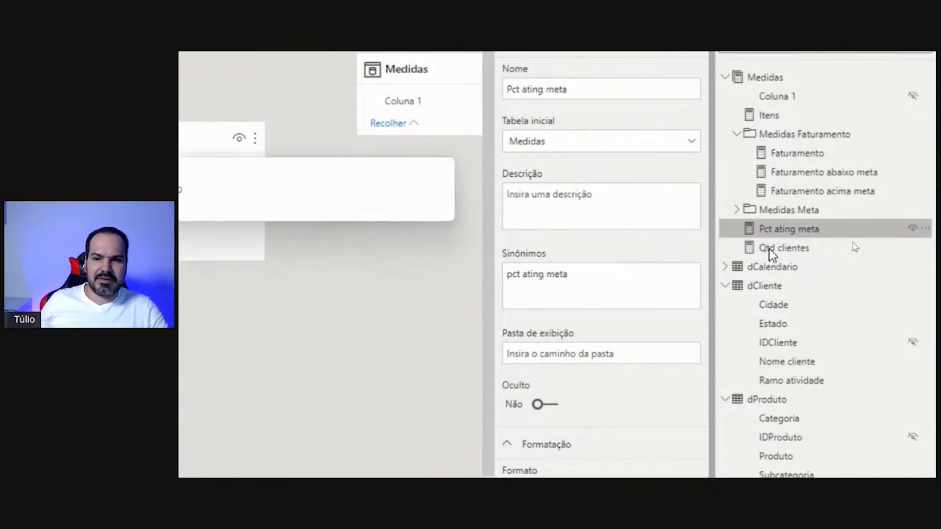
click(769, 249)
mouse_move(788, 250)
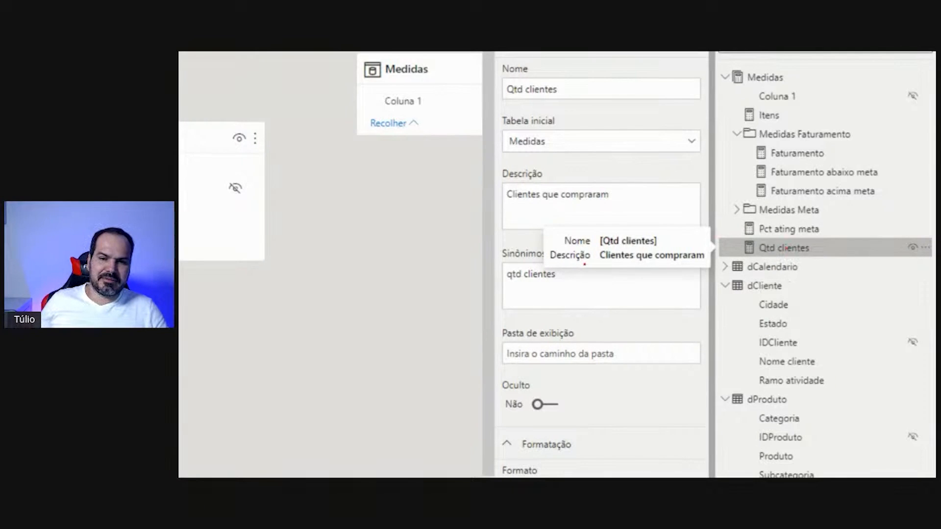
Underline the Qtd clientes tooltip description, switch to the WordPad notes, and highlight the good practice #4 line about column description, formatting and data category.
drag(606, 263, 669, 264)
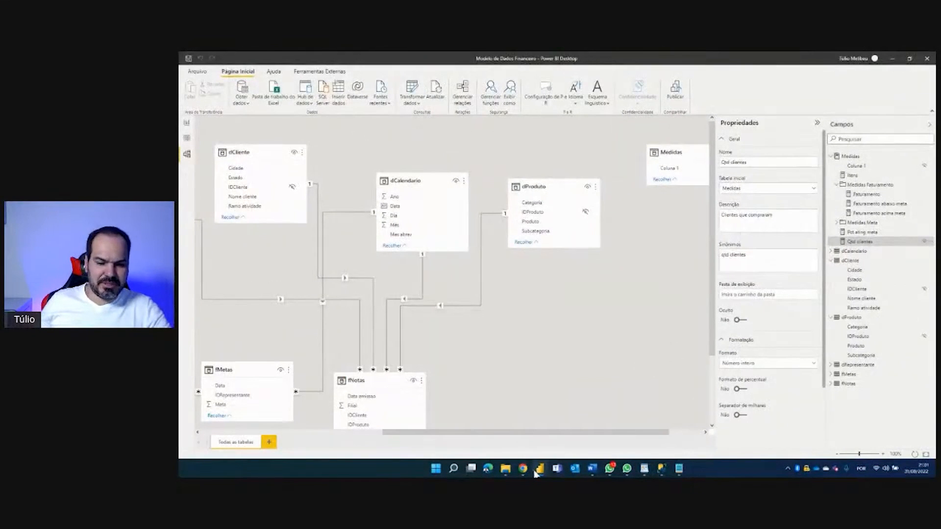
mouse_move(645, 469)
click(614, 436)
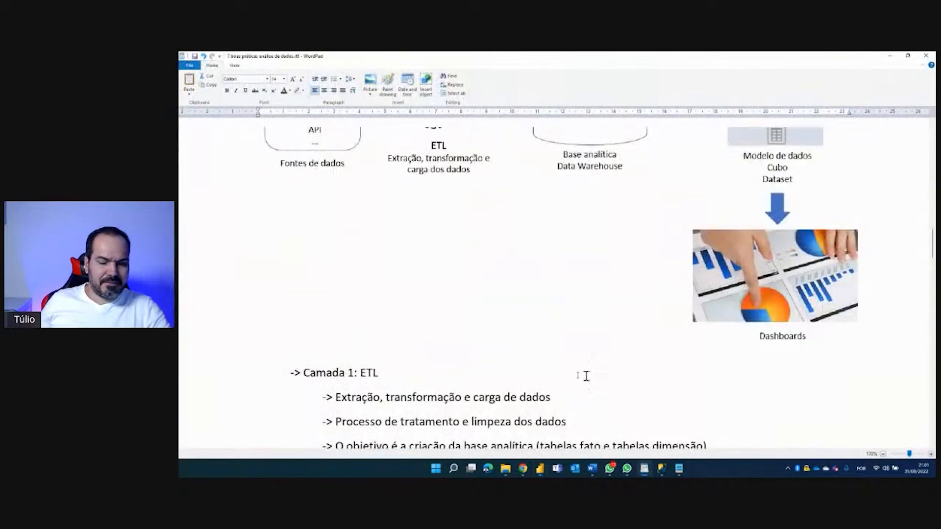
scroll(724, 357, down, 5)
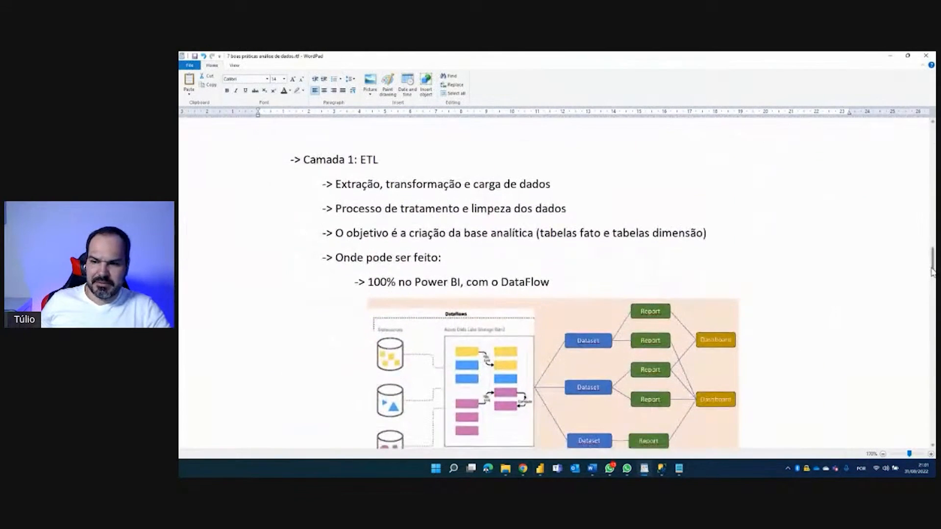
drag(931, 272, 878, 418)
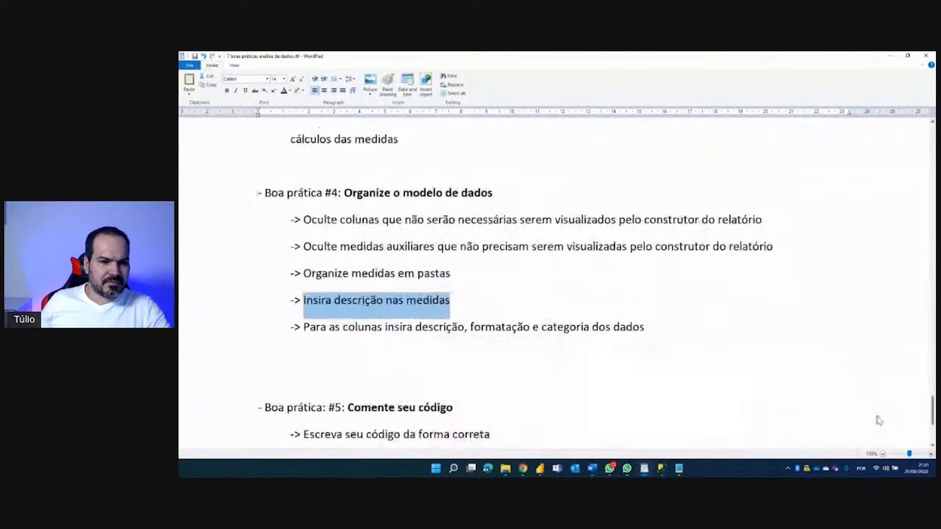
click(392, 338)
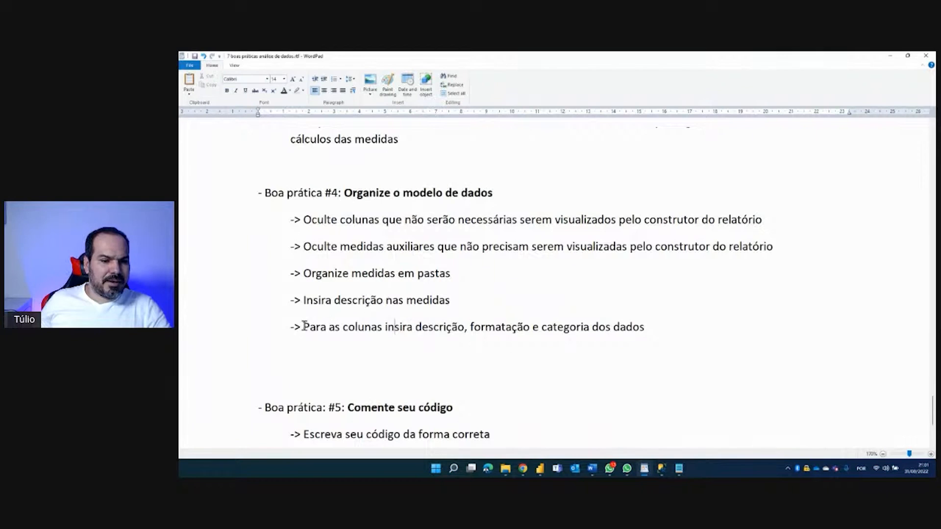
drag(305, 326, 464, 329)
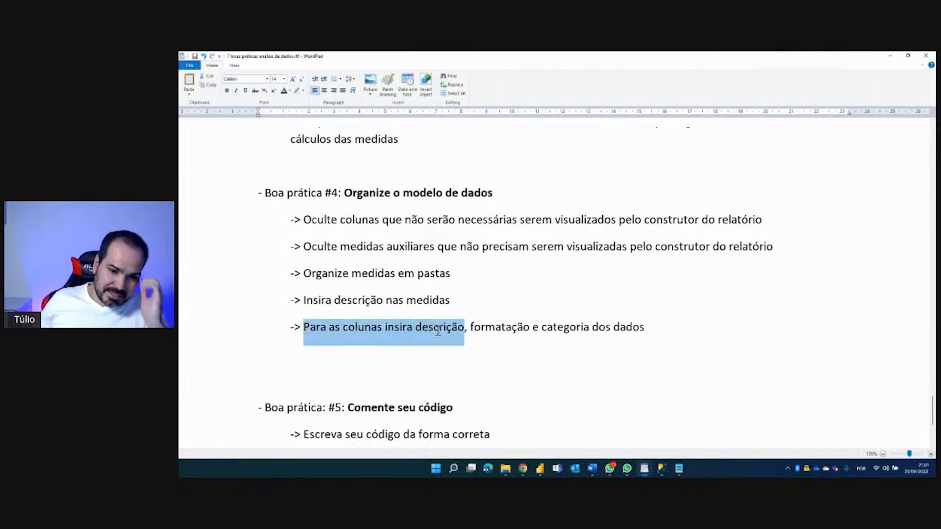
drag(438, 332, 628, 323)
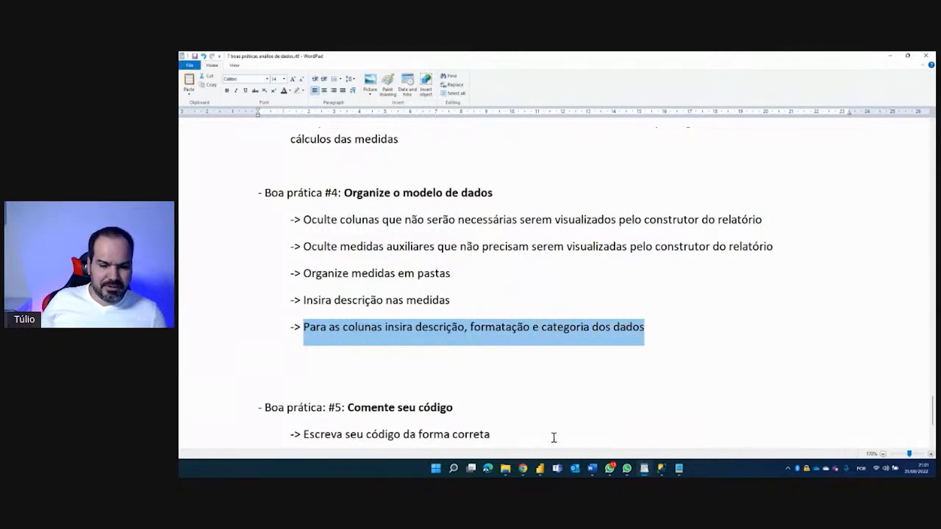
Switch to Power BI Desktop and, in the report view, set the data category of the dCliente table's Cidade column to Cidade.
click(540, 469)
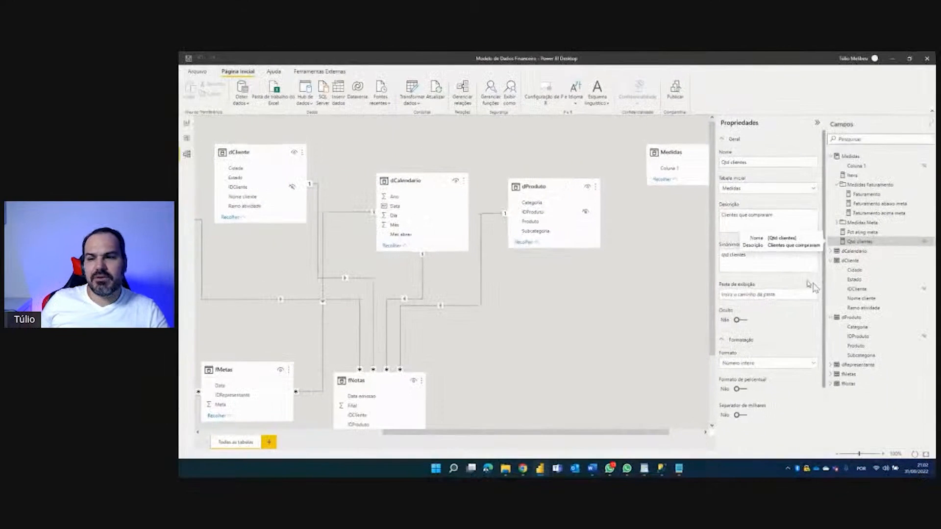
click(855, 271)
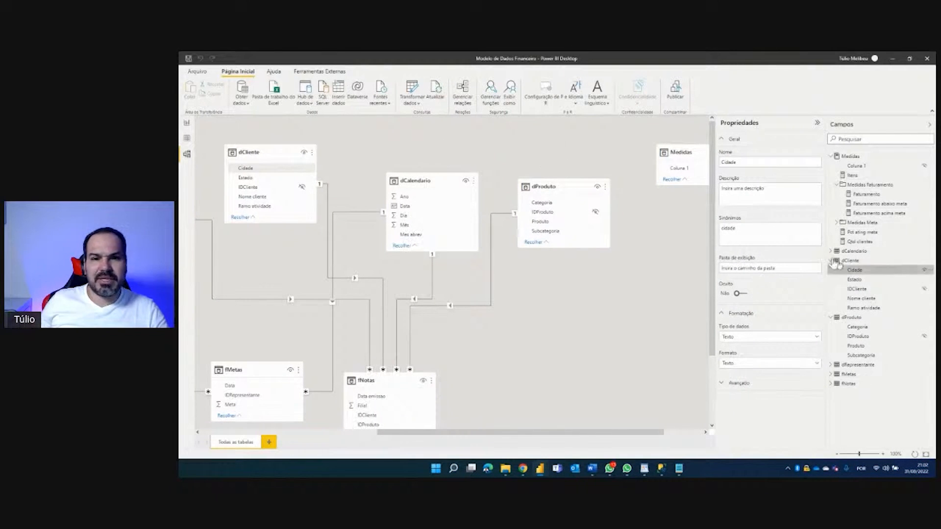
click(187, 125)
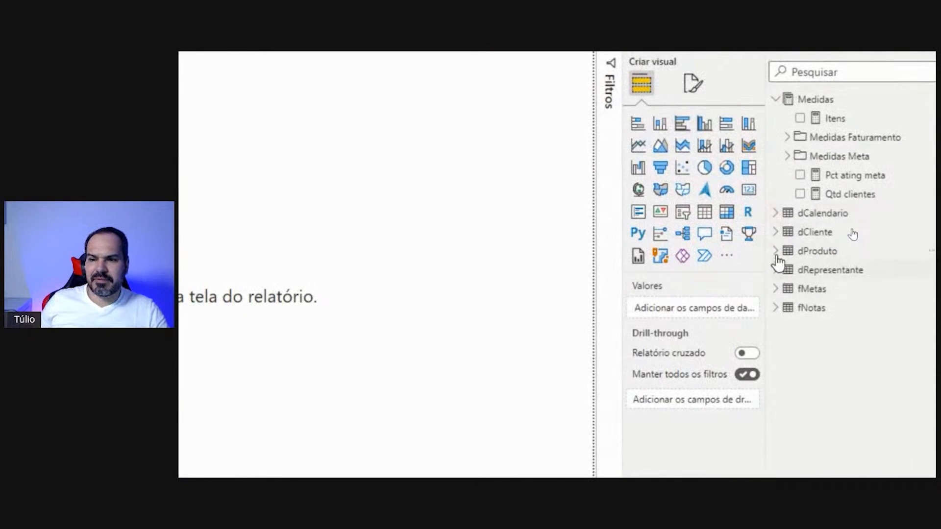
click(775, 232)
click(833, 252)
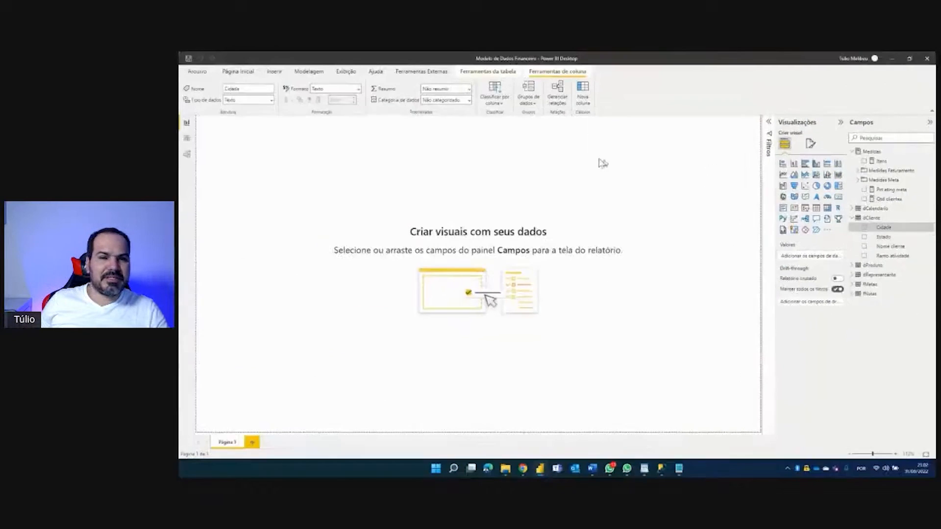
click(469, 101)
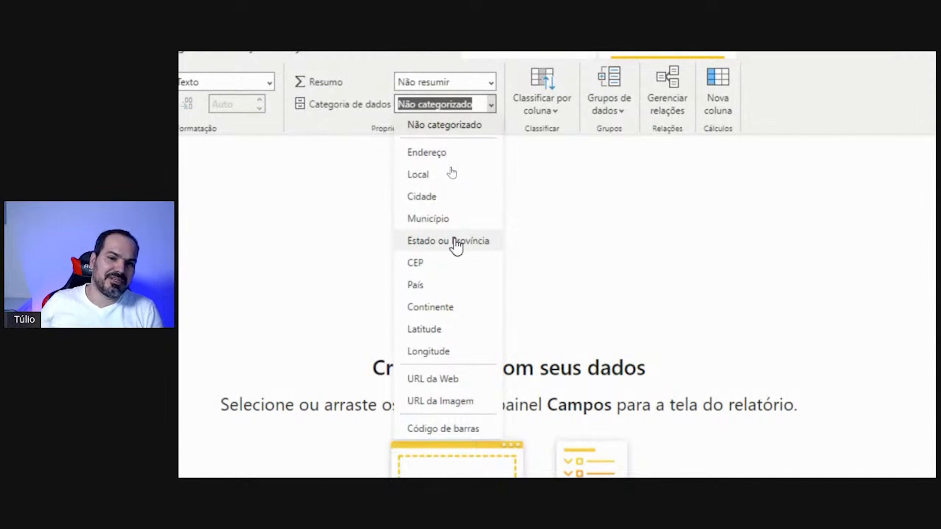
click(447, 204)
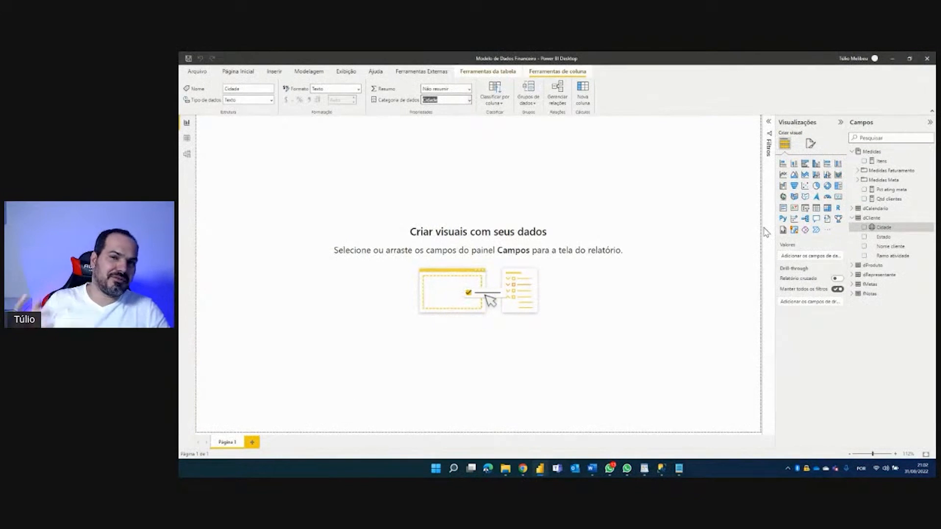
Set the data category of the dCliente table's Estado column to Estado ou Província.
click(884, 237)
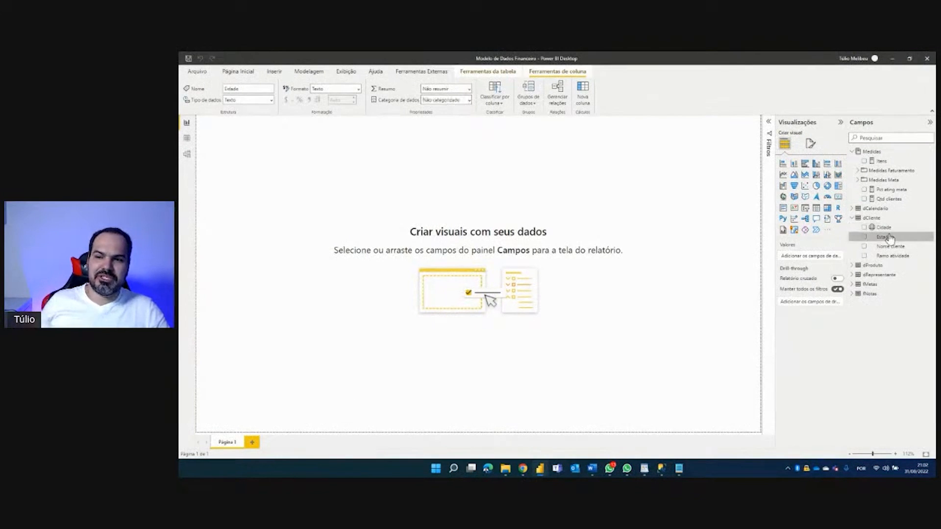
click(470, 104)
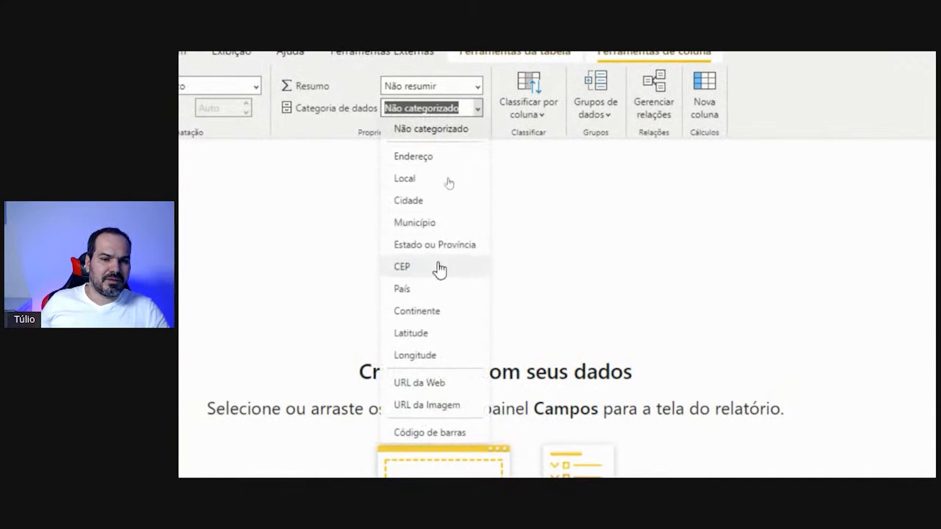
key(Escape)
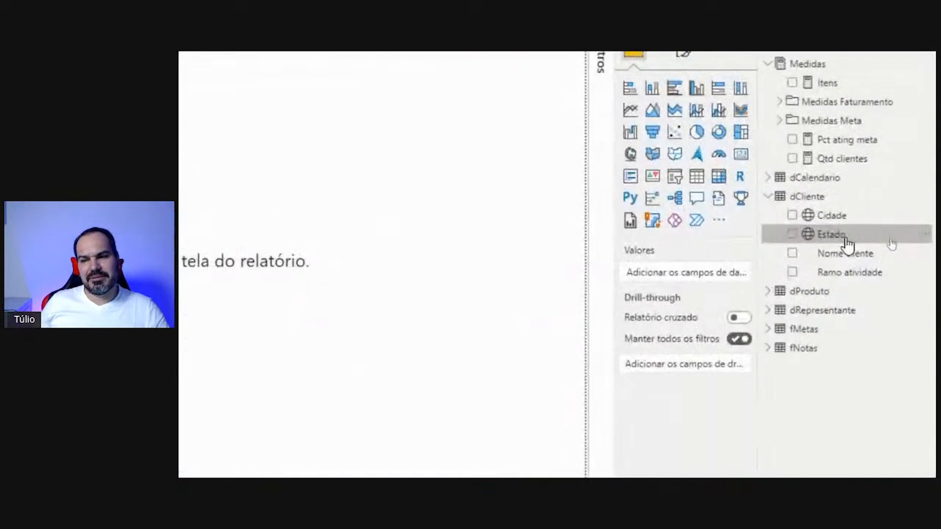
In the model view, add the synonyms "cliente, comprador" to the Nome cliente column of dCliente, circle the synonyms in red and underline "comprador".
click(187, 138)
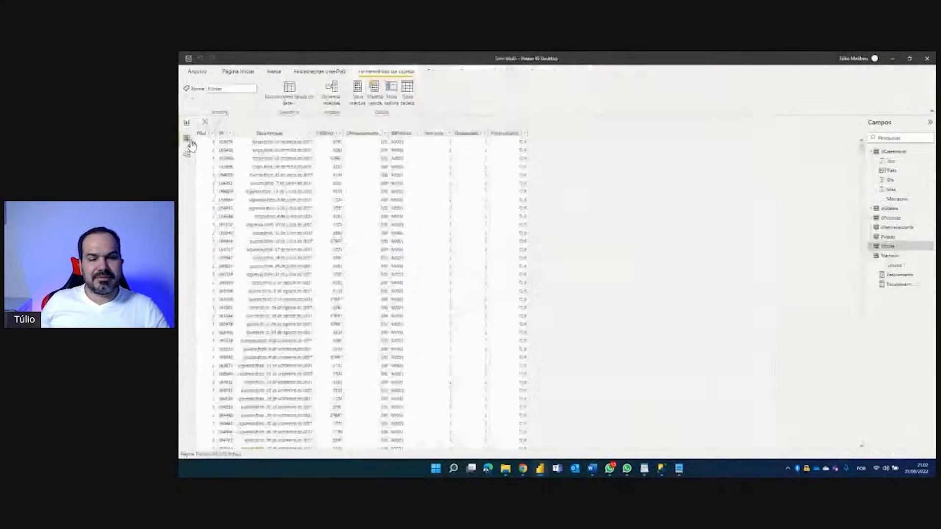
click(187, 154)
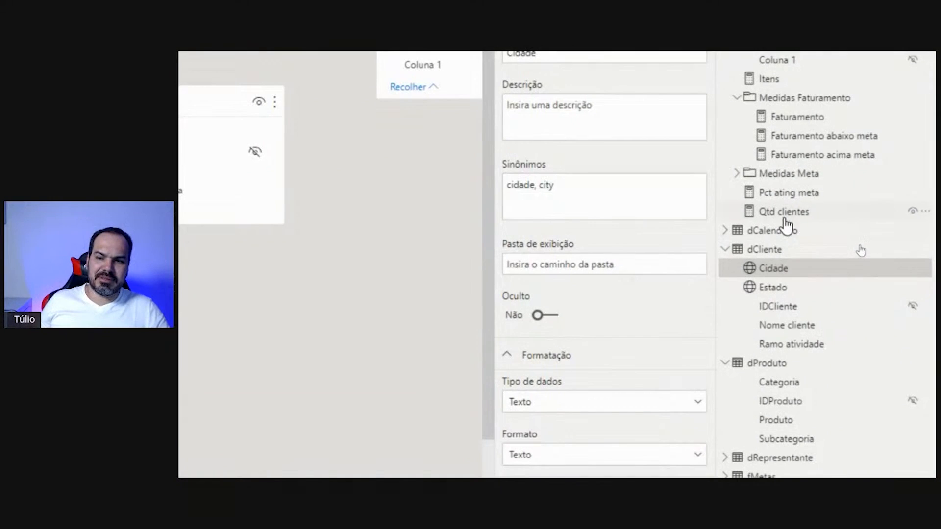
click(779, 327)
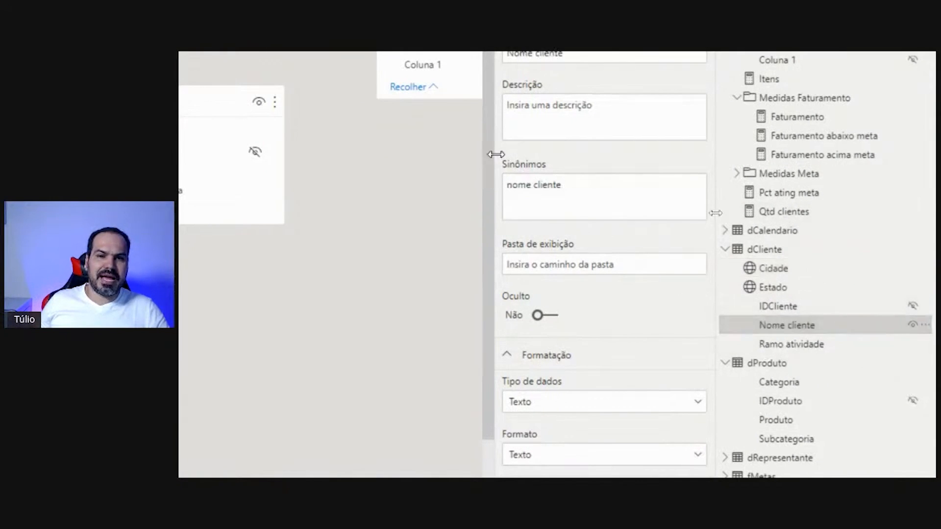
mouse_move(497, 149)
mouse_down()
mouse_move(494, 199)
mouse_move(575, 157)
mouse_up()
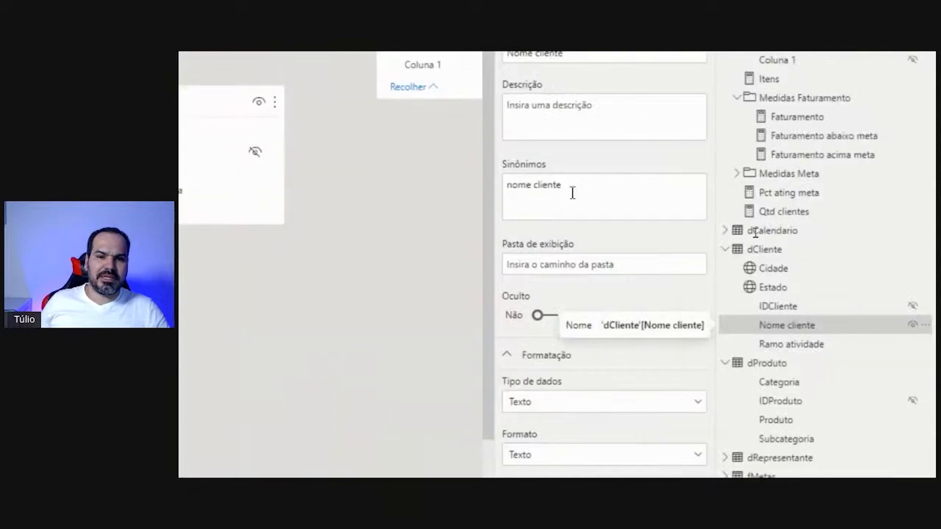
click(694, 193)
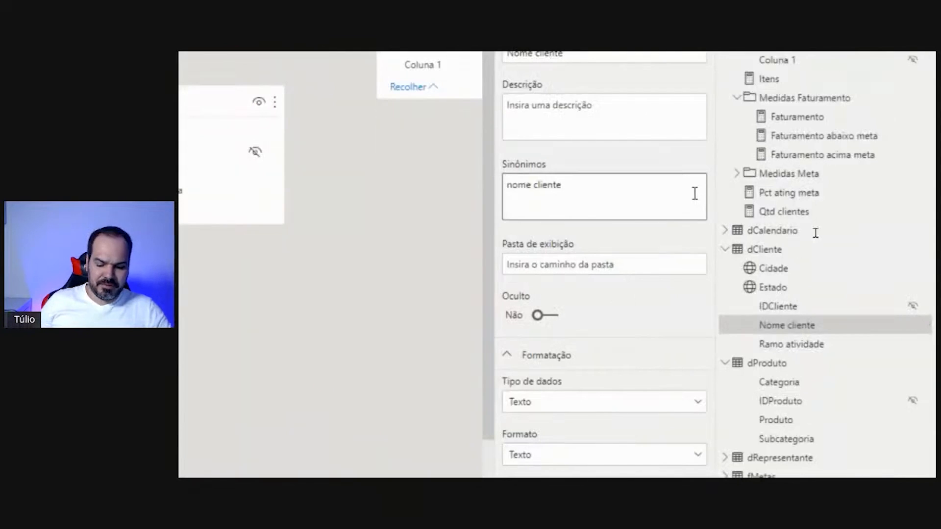
text(, cliente, comprador)
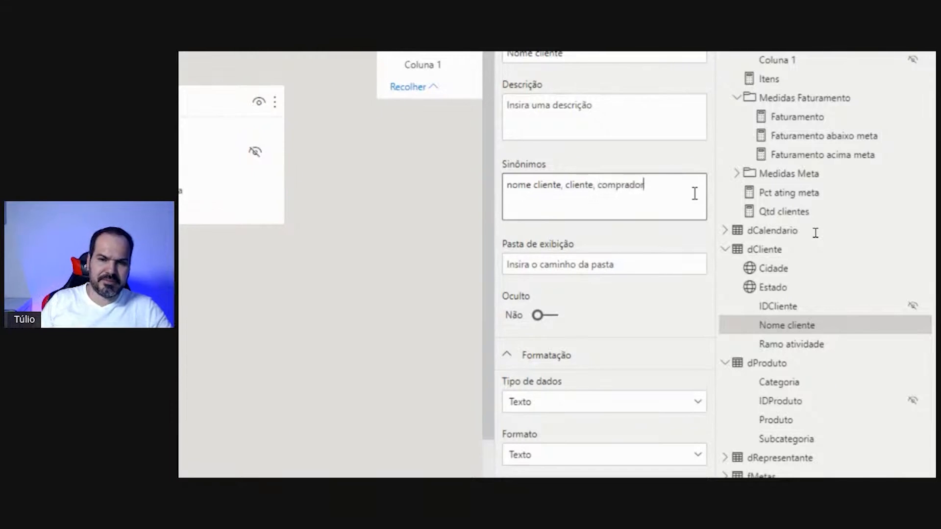
click(671, 240)
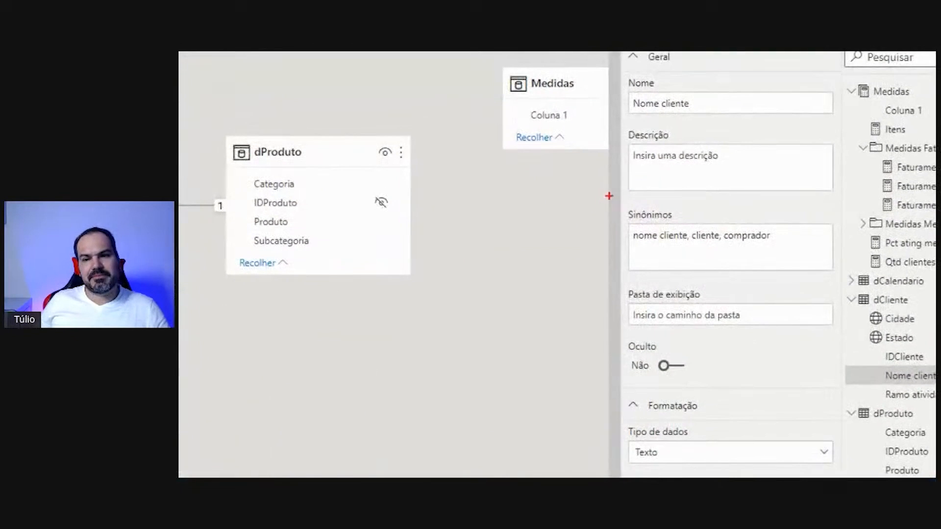
mouse_move(608, 196)
mouse_down()
mouse_move(619, 253)
mouse_move(769, 271)
mouse_move(748, 203)
mouse_move(597, 194)
mouse_up()
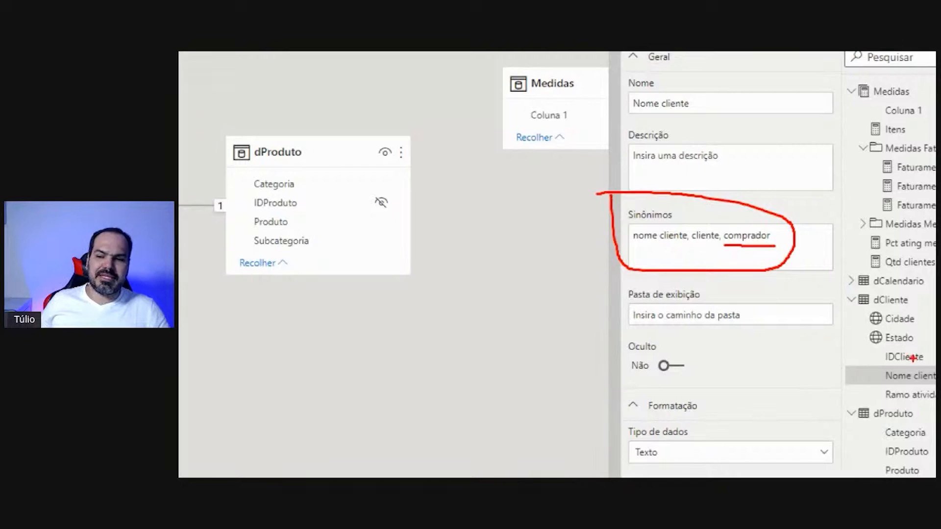
Add a Q&A visual to the blank report page, ask it "comprador por estado", and enlarge it slightly.
click(190, 125)
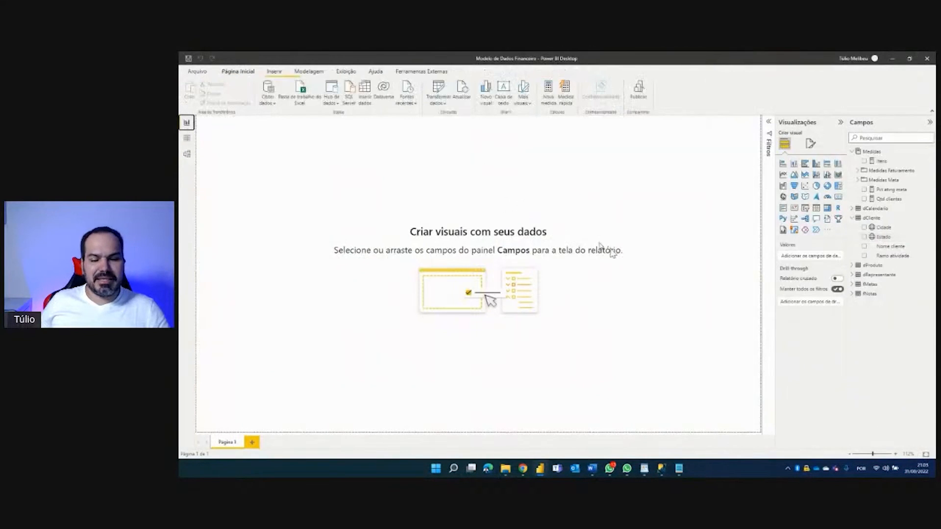
double_click(511, 184)
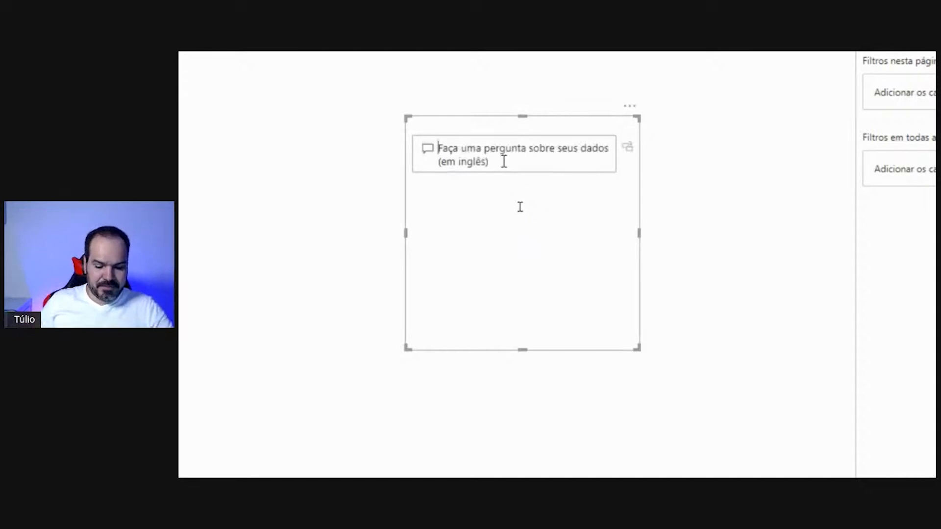
text(comprador)
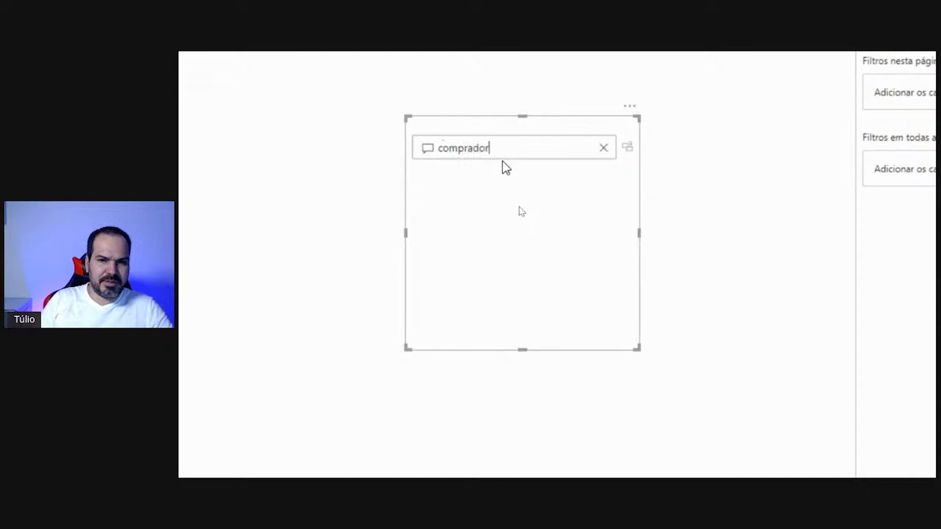
text( por es)
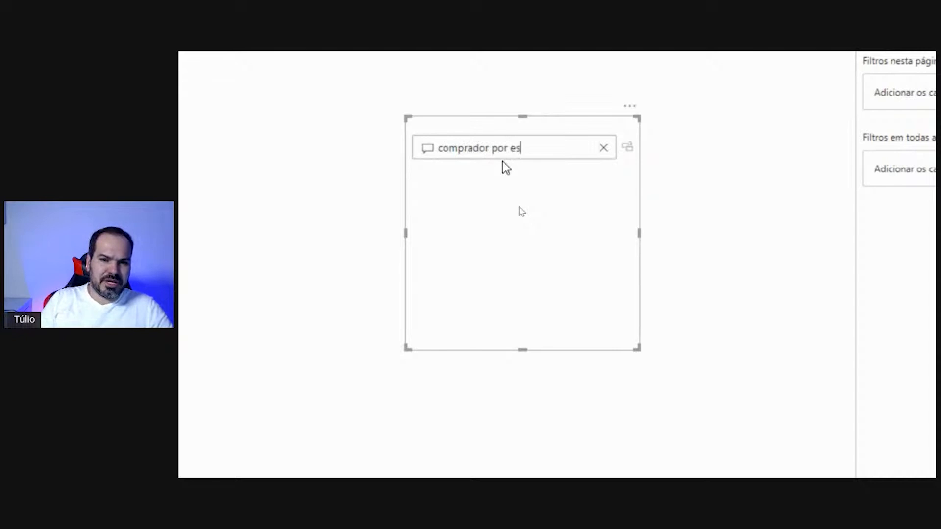
text(tado)
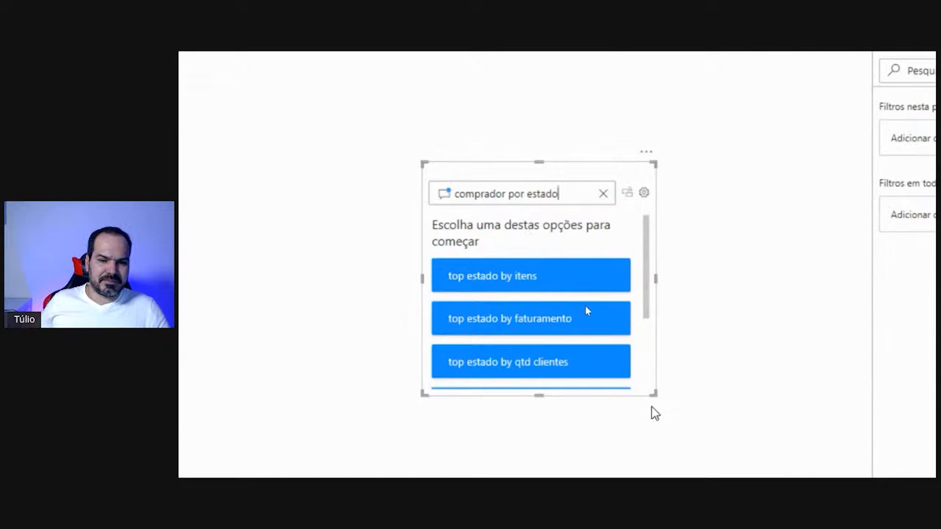
drag(653, 394, 689, 424)
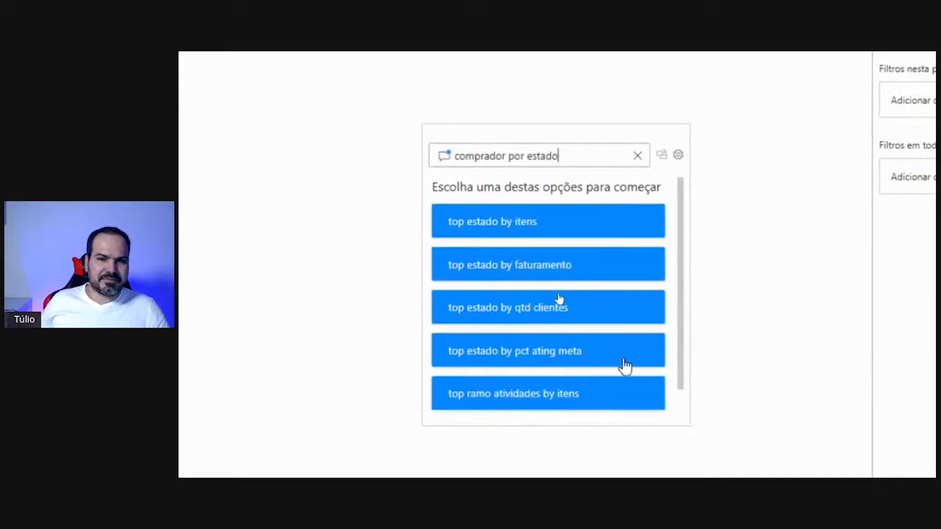
Change the Q&A question to "nome cliente por estado" and enlarge the visual further.
double_click(475, 156)
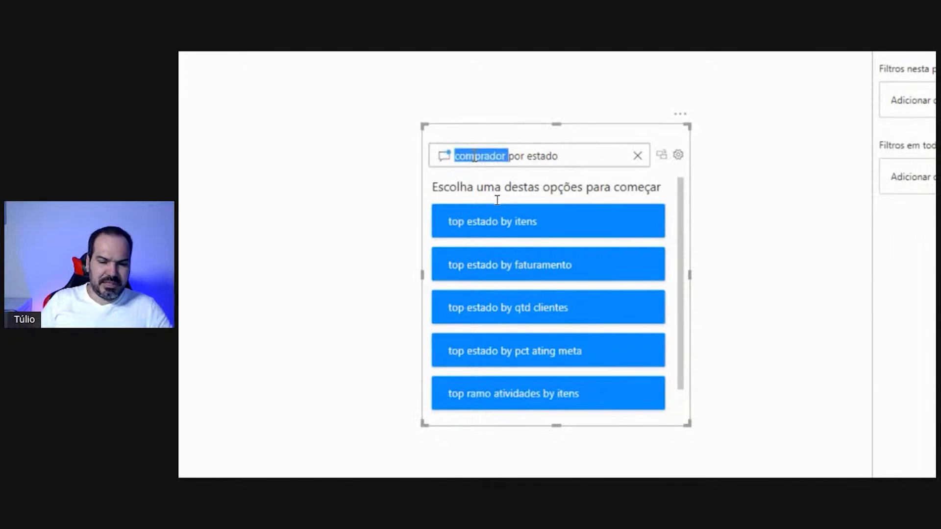
text(noe)
key(BackSpace)
text(me cliente)
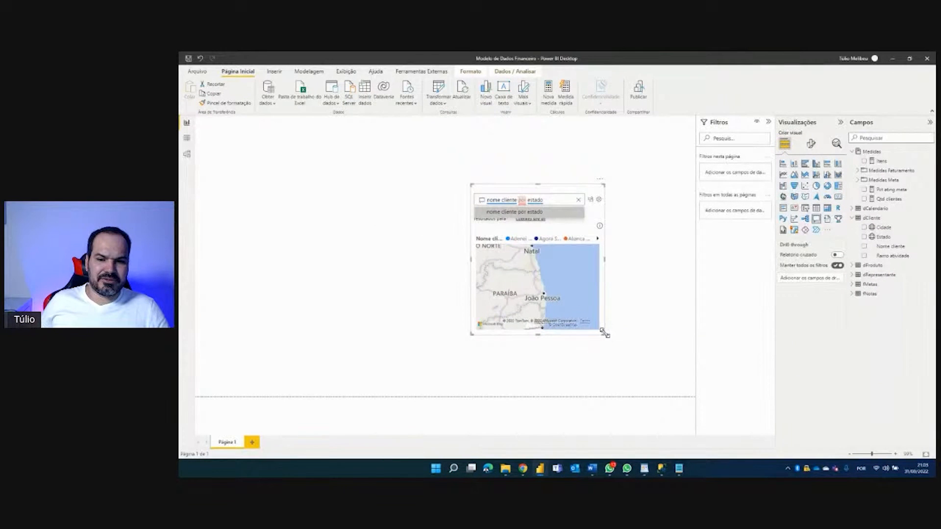
drag(604, 334, 647, 380)
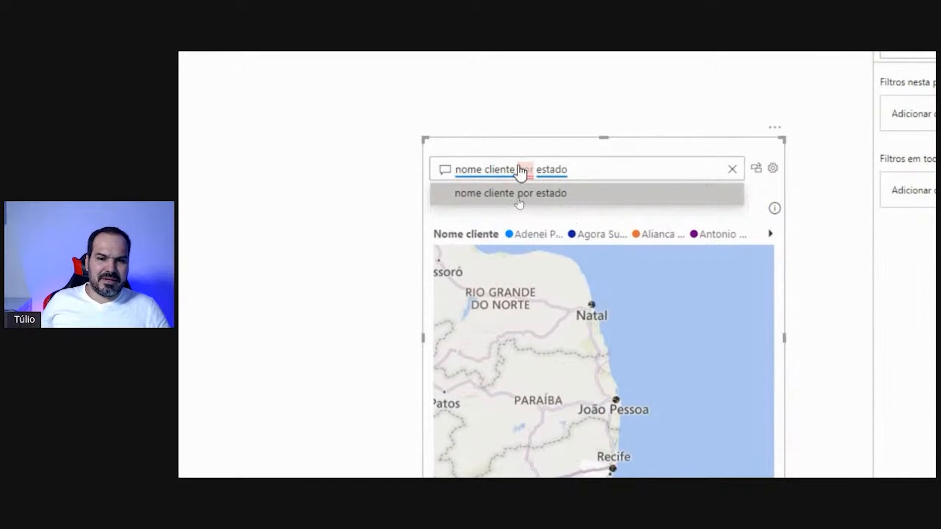
Examine the Q&A suggestions for the words "por" and "estado" in the question.
click(531, 170)
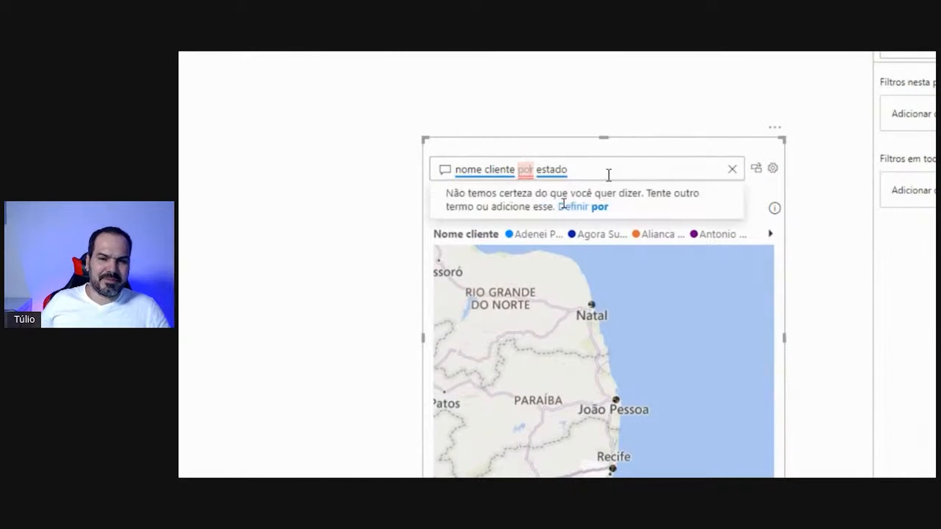
key(Right)
key(Right)
key(Right)
key(Right)
key(Right)
key(Right)
key(Right)
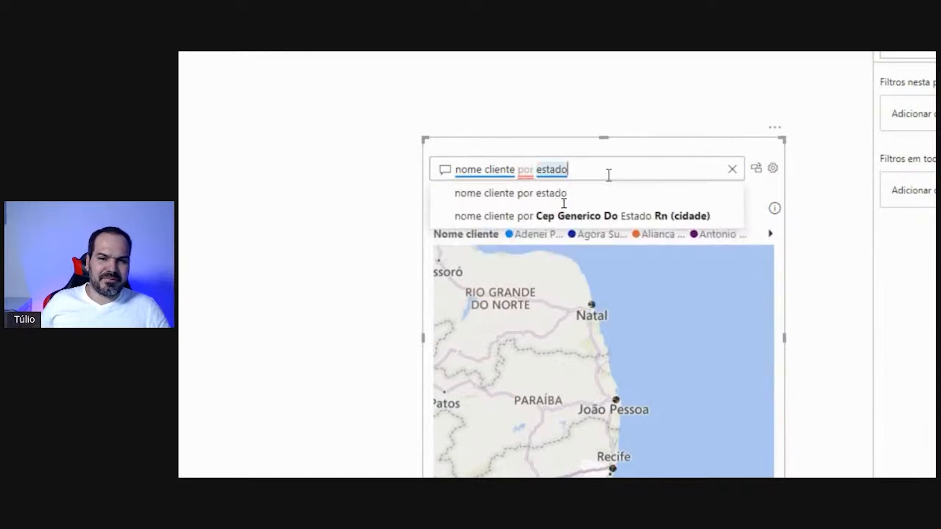
Replace the Q&A question with "faturamento por".
key(BackSpace)
key(BackSpace)
key(BackSpace)
key(BackSpace)
key(BackSpace)
key(BackSpace)
key(BackSpace)
key(BackSpace)
key(BackSpace)
key(BackSpace)
key(BackSpace)
key(BackSpace)
key(BackSpace)
key(BackSpace)
key(BackSpace)
key(BackSpace)
key(BackSpace)
key(BackSpace)
key(BackSpace)
key(BackSpace)
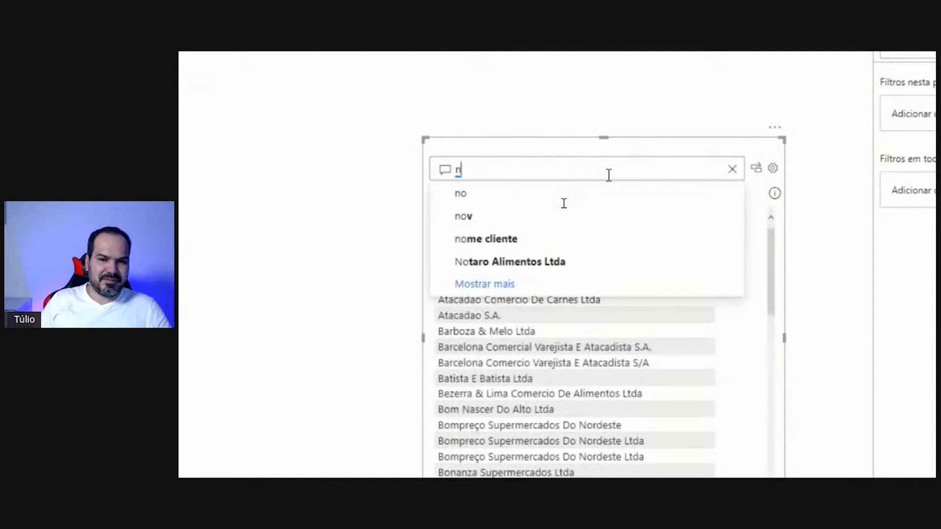
text(faturame)
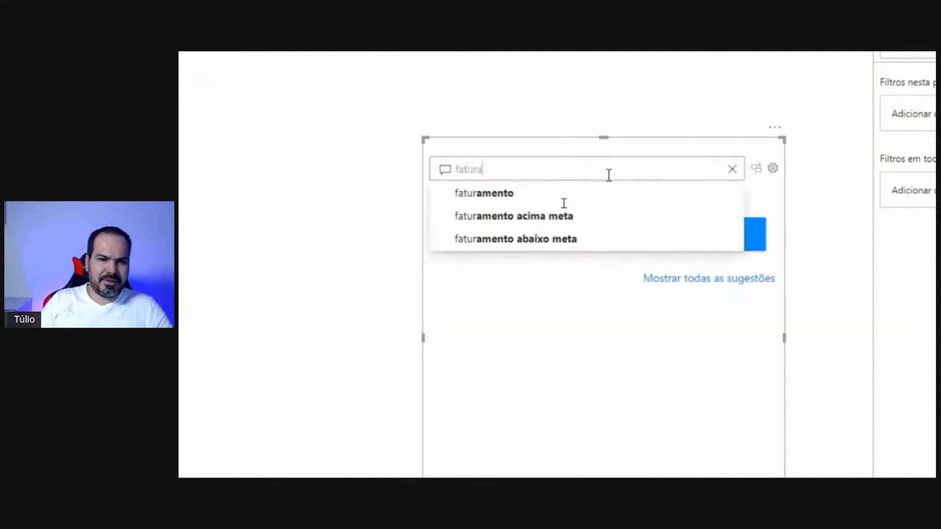
text(nto por)
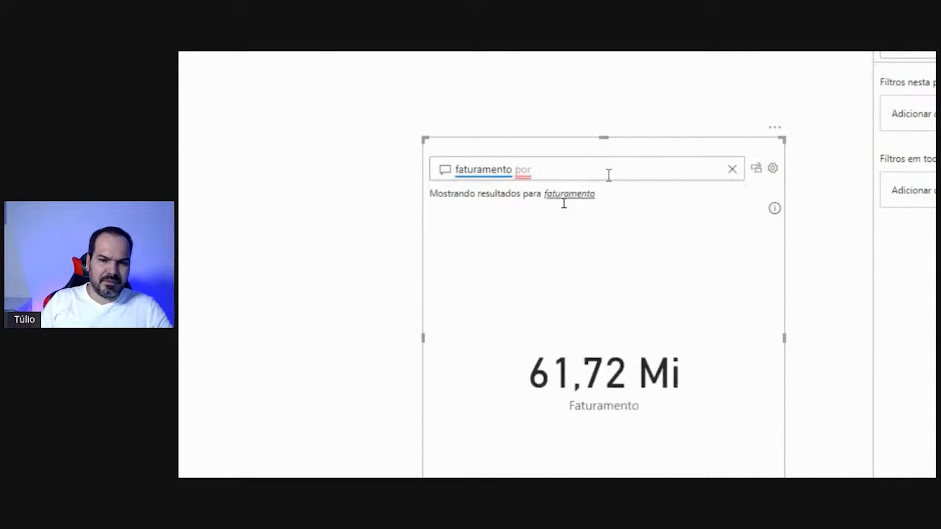
Change the Q&A question to "faturamento by comprador" using the suggested completion, and mark the word "comprador" in red.
key(BackSpace)
key(BackSpace)
key(BackSpace)
text(by)
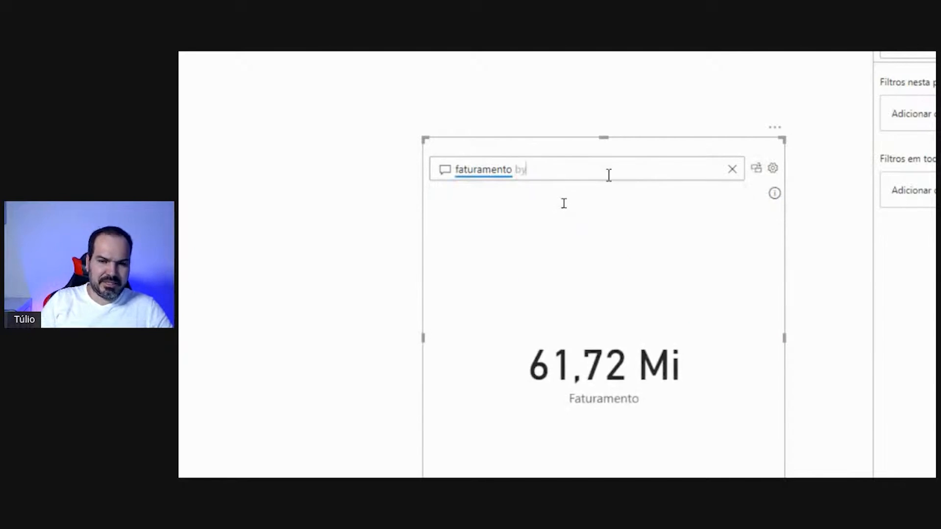
text( compr)
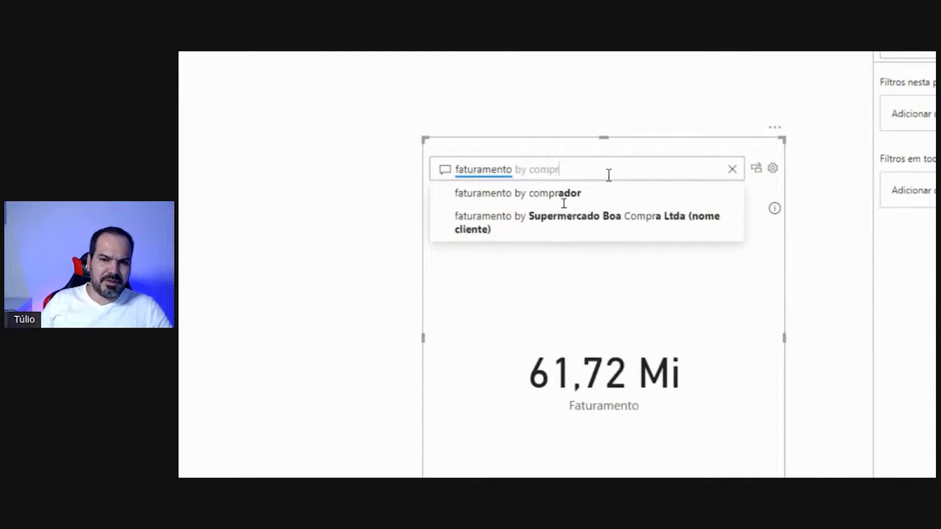
click(550, 200)
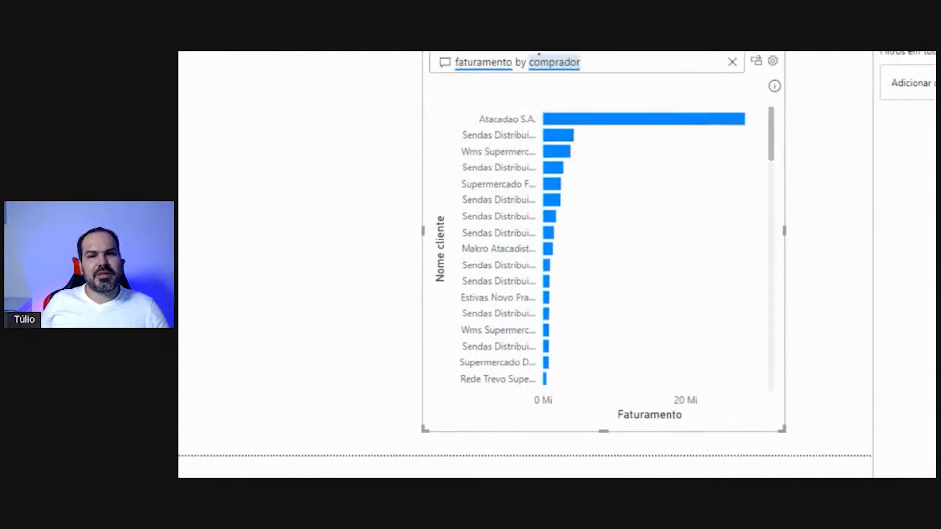
mouse_move(522, 58)
mouse_down()
mouse_move(595, 75)
mouse_move(545, 51)
mouse_up()
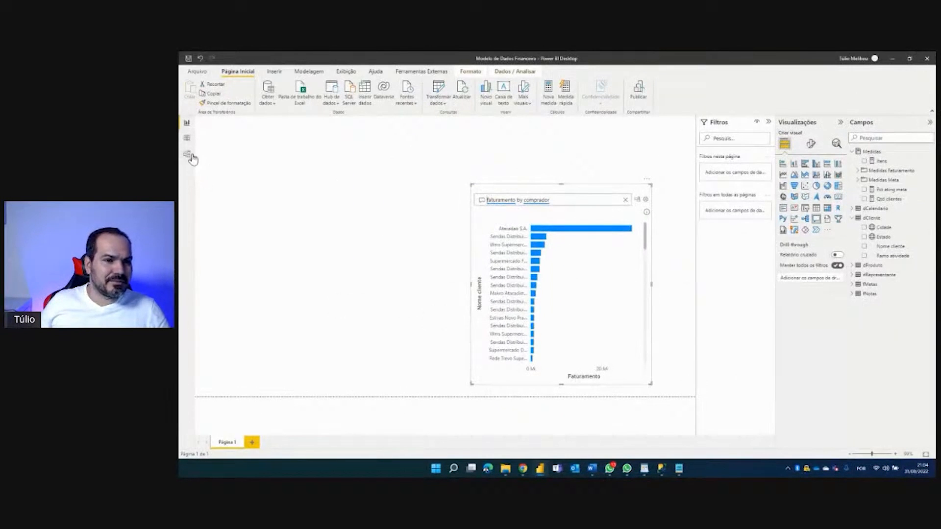
In the model view, box the Nome cliente column in red, underline its synonym "comprador" and draw a line linking the two.
click(191, 156)
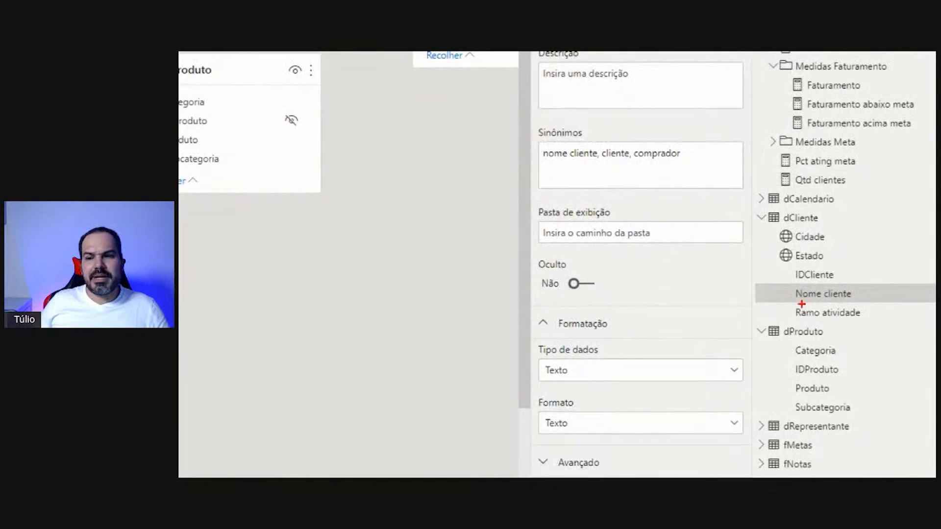
drag(784, 283, 879, 307)
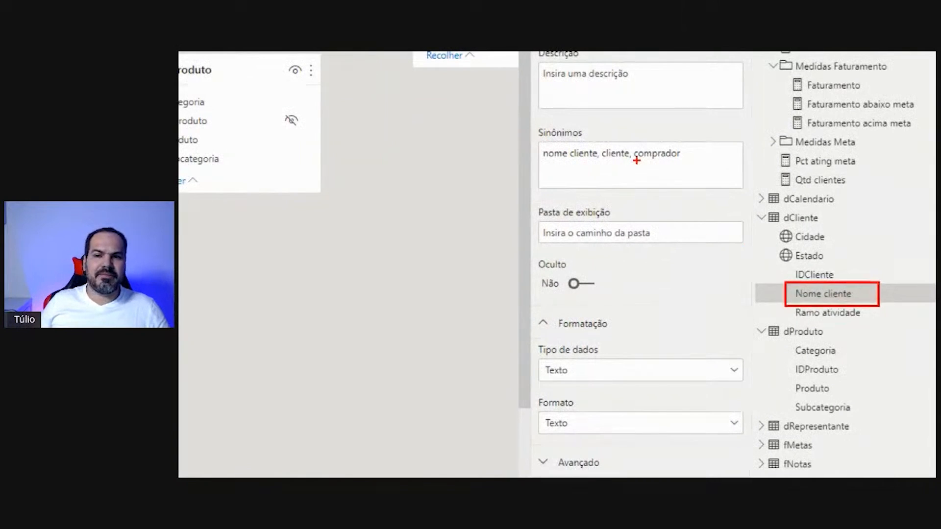
drag(637, 159, 681, 161)
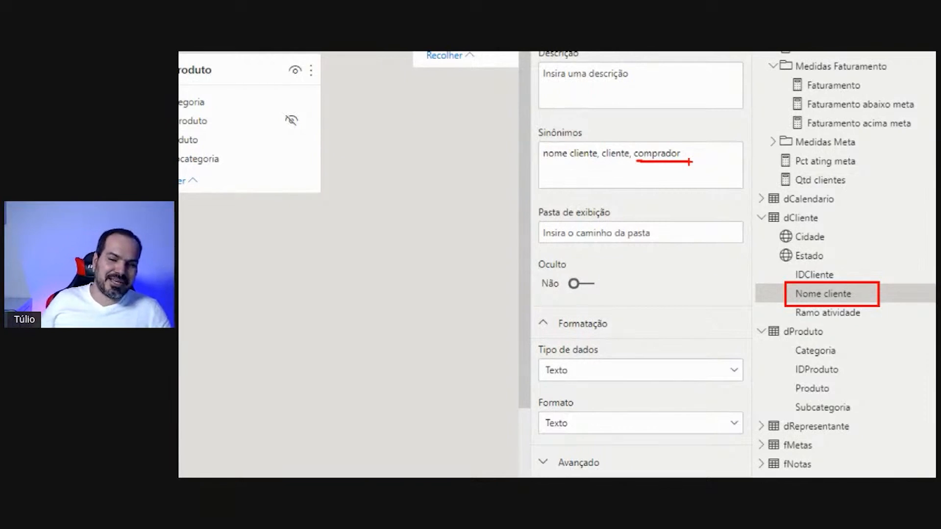
mouse_move(683, 162)
mouse_down()
mouse_move(693, 212)
mouse_move(784, 292)
mouse_up()
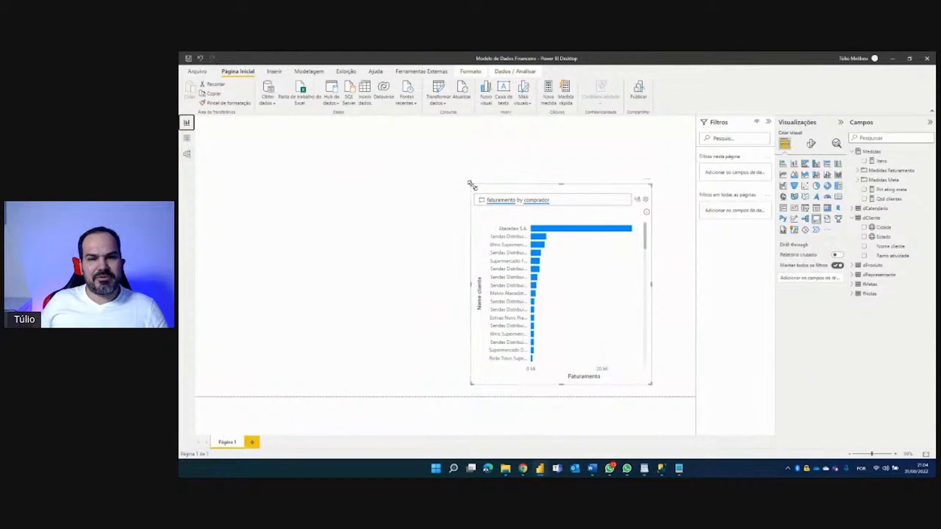
Enlarge the Q&A visual on the report page, and delete it.
drag(472, 185, 407, 173)
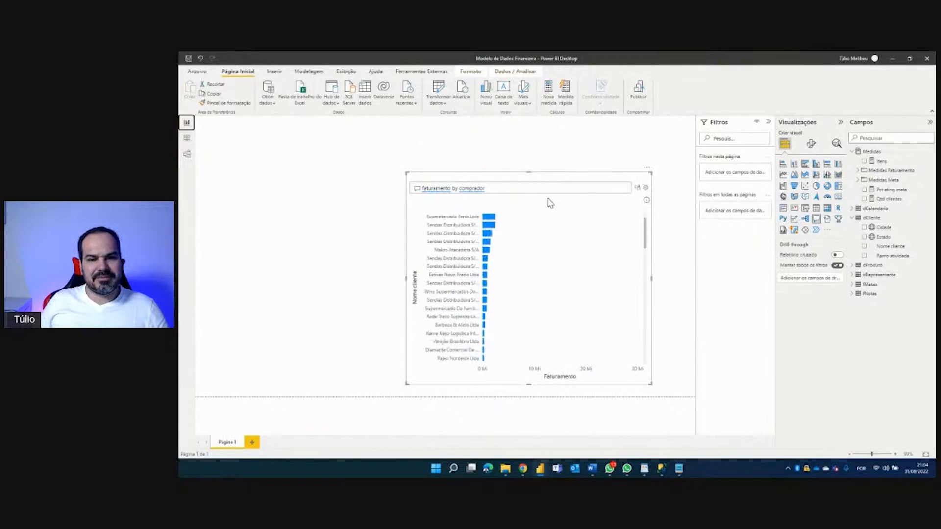
key(Delete)
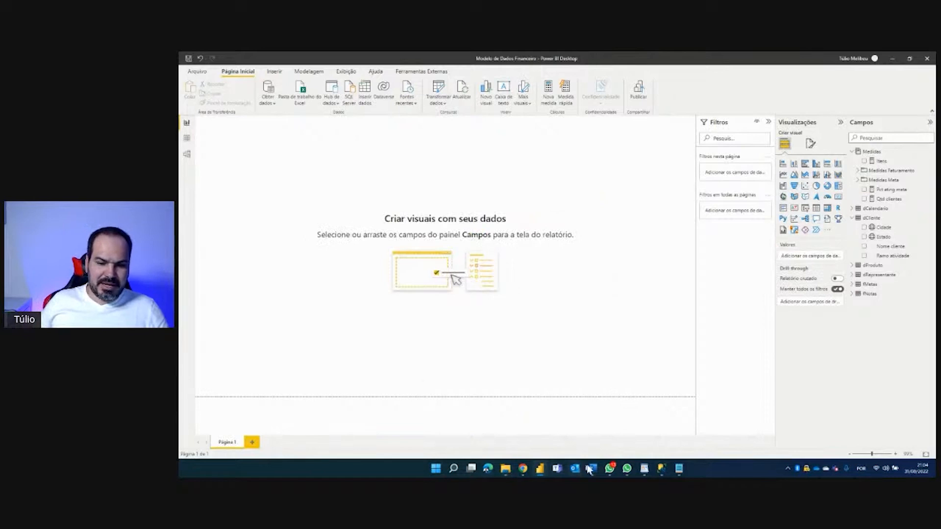
Switch to the WordPad notes and review the dashboards part of the data architecture diagram and the good practice #4 checklist.
click(643, 470)
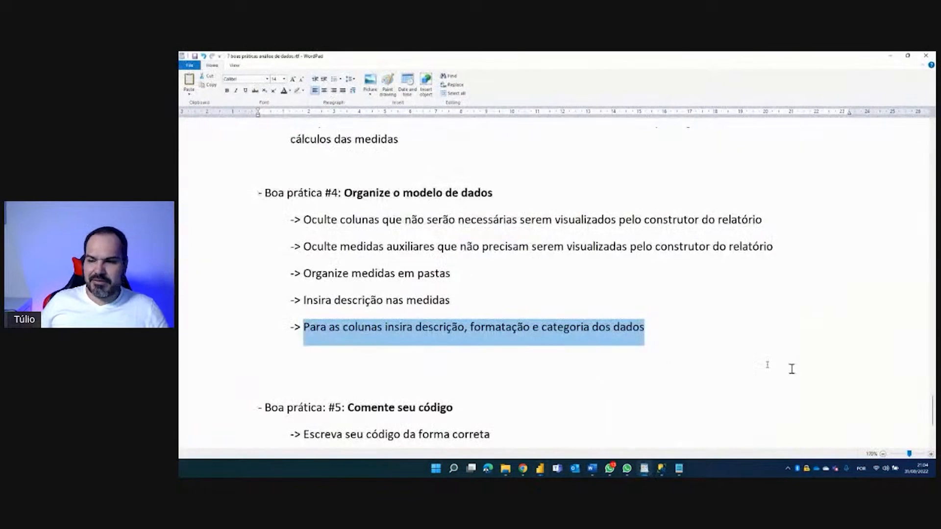
drag(934, 415, 933, 250)
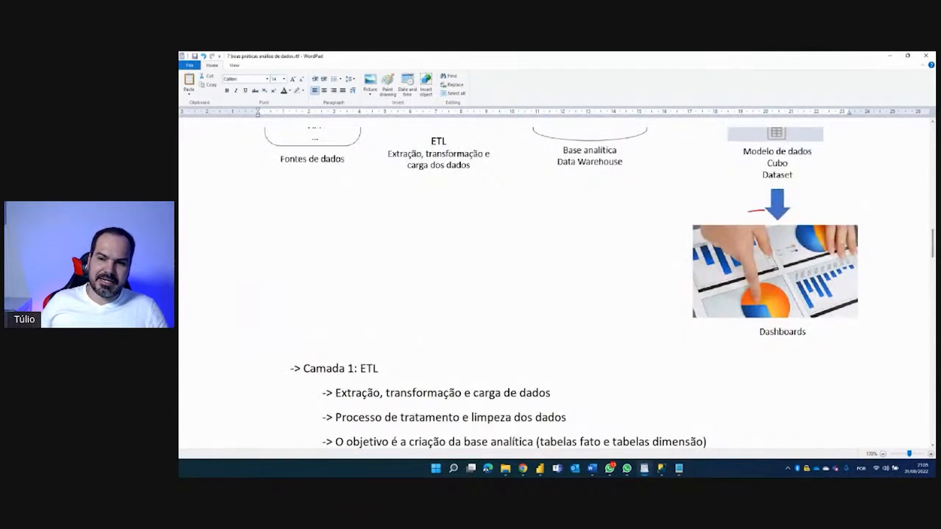
mouse_move(747, 212)
mouse_down()
mouse_move(833, 349)
mouse_move(759, 209)
mouse_up()
key(Escape)
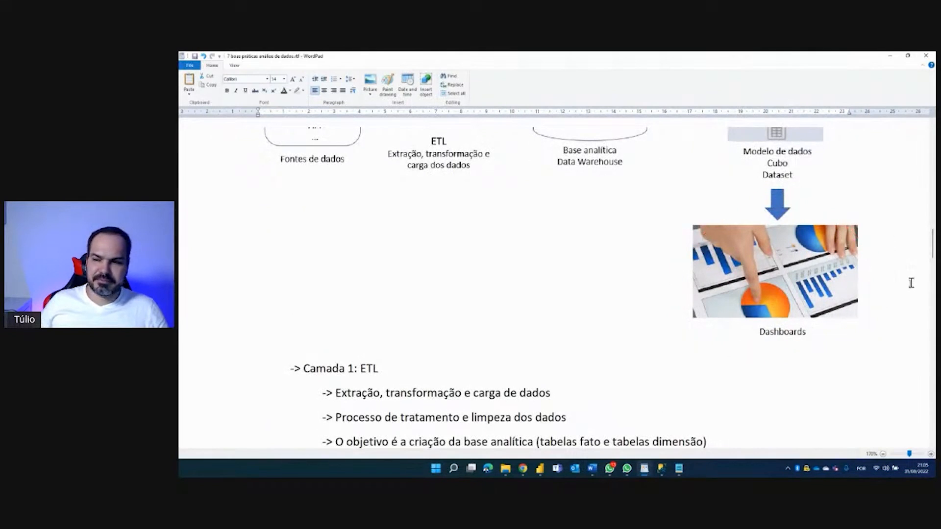
drag(932, 253, 907, 400)
scroll(910, 405, down, 4)
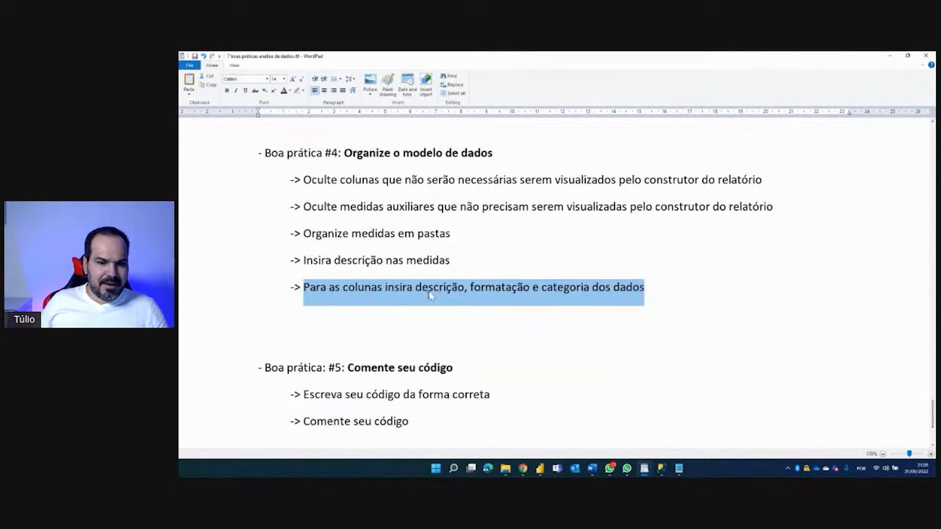
Switch back to Power BI's model view, set the Nome cliente column's description to "Cliente que comprou" and check its tooltip.
click(536, 472)
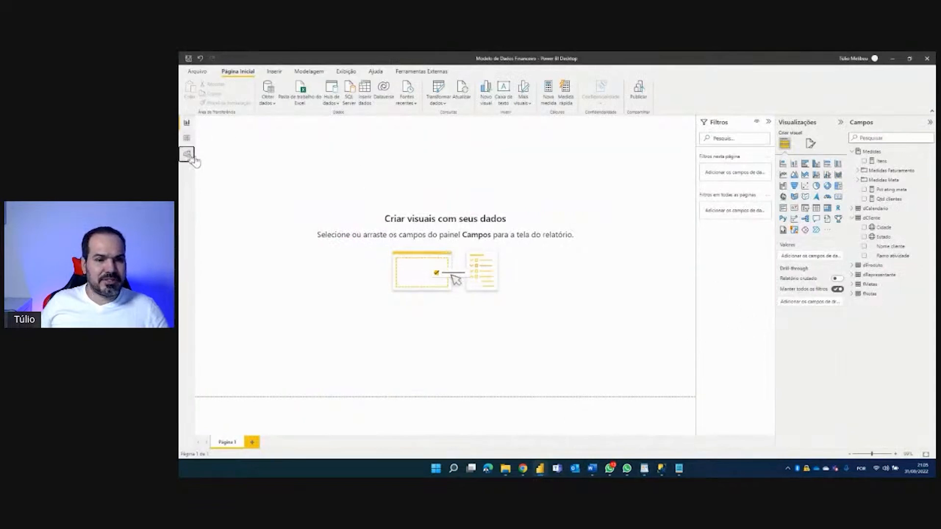
click(187, 155)
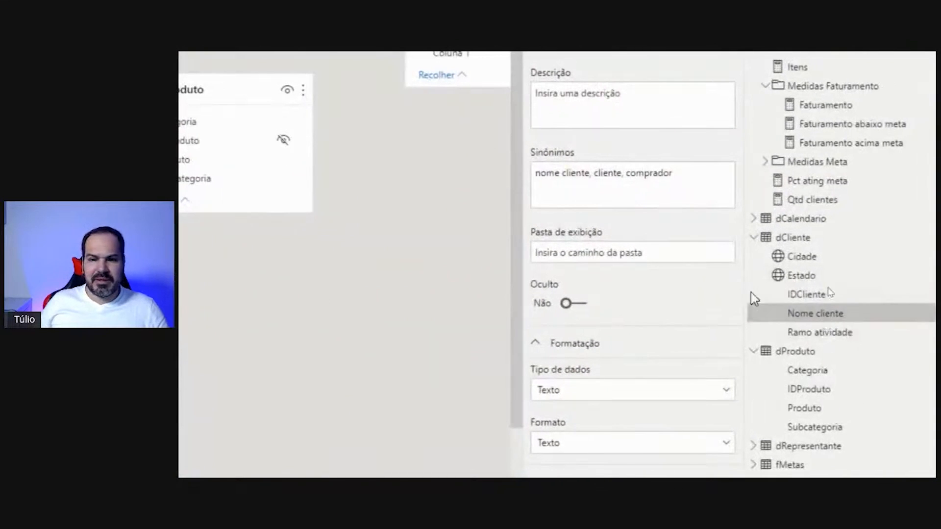
click(568, 102)
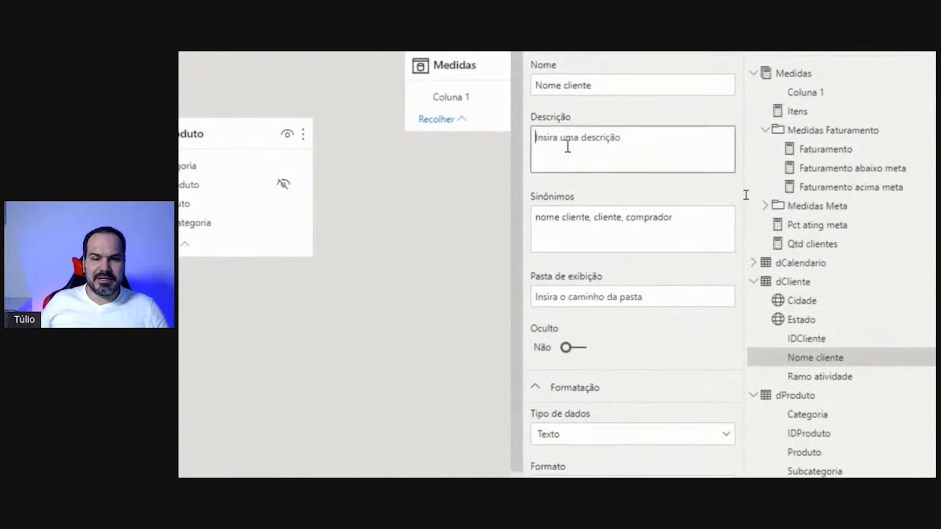
text(Cliente)
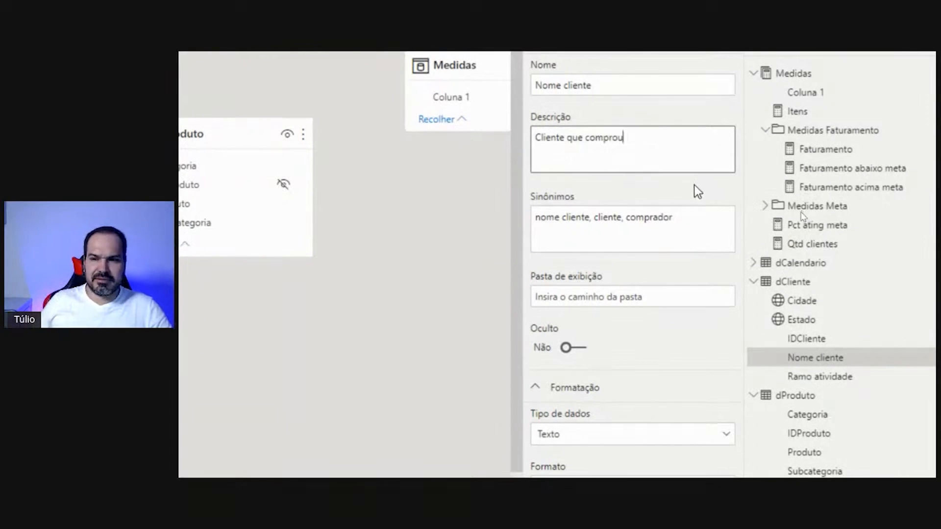
text( que comprou)
click(807, 358)
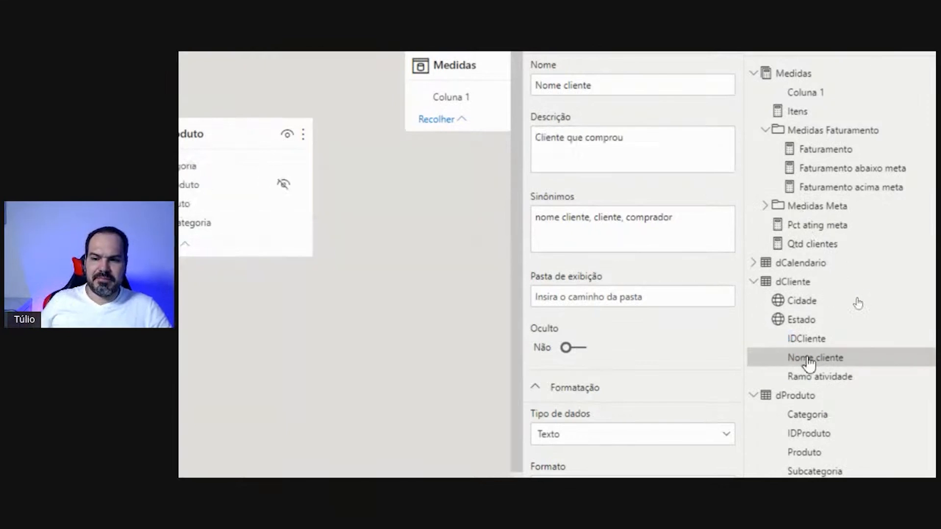
mouse_move(807, 364)
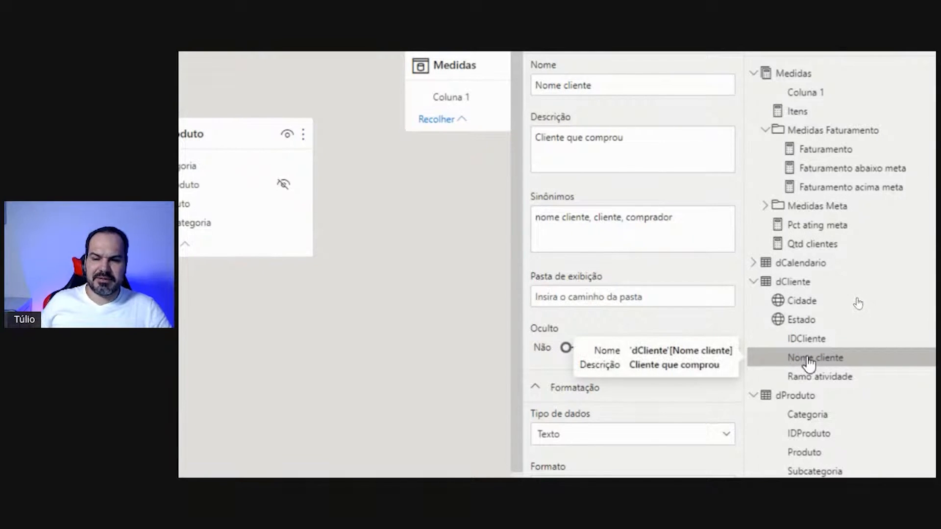
Set the description of dCliente's Ramo atividade column to "Ramo de atividade do cliente".
click(808, 377)
click(607, 151)
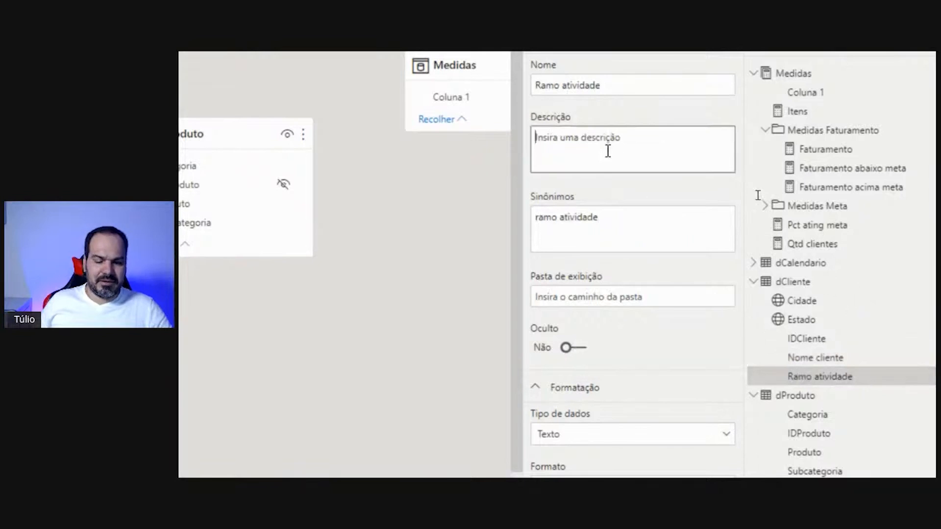
text(Ramo de atividade do cliente)
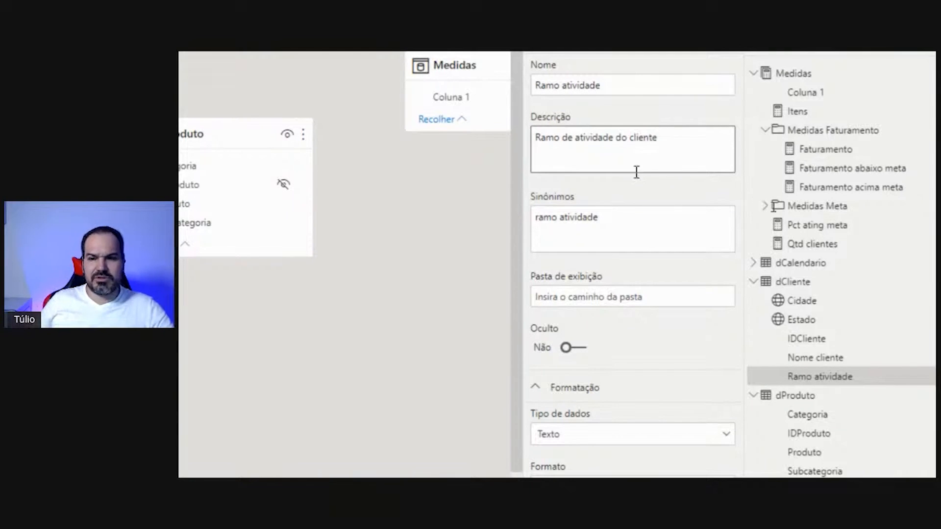
click(654, 187)
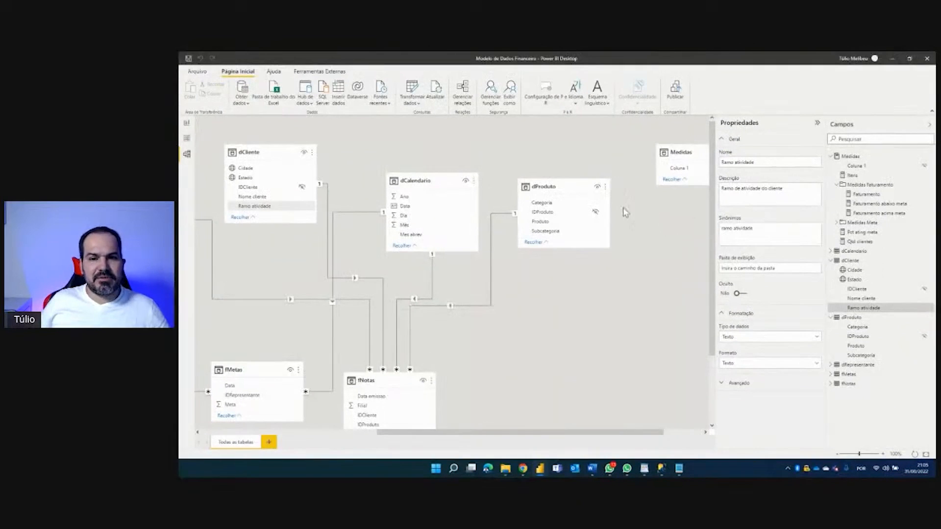
Collapse the column properties to give the relationship diagram more room.
drag(467, 434, 426, 434)
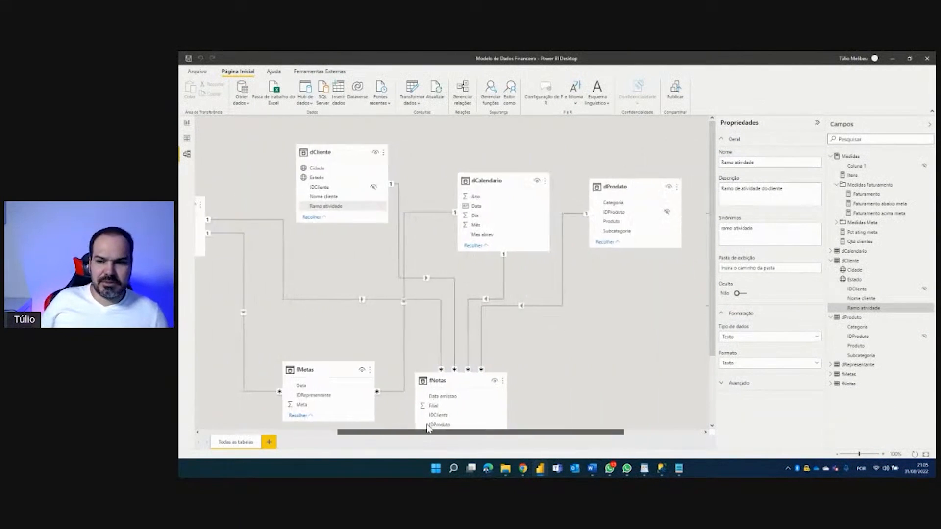
click(817, 122)
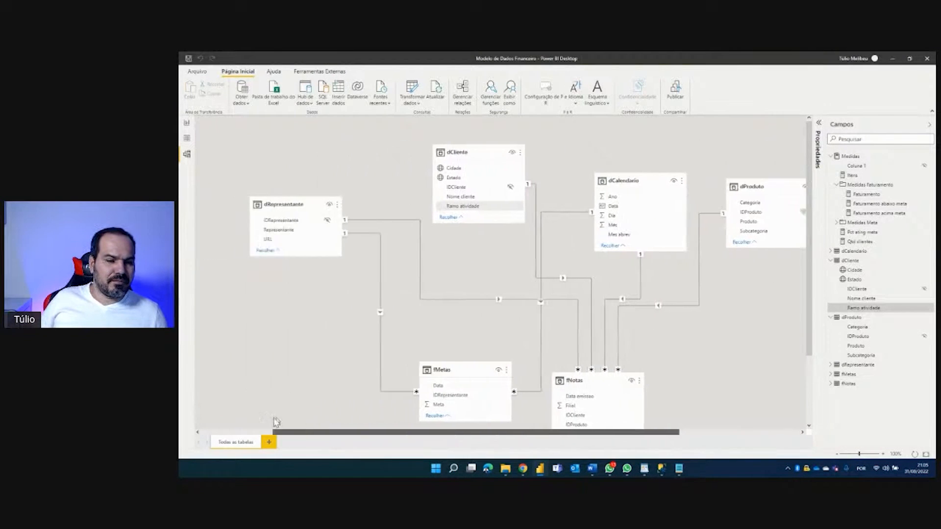